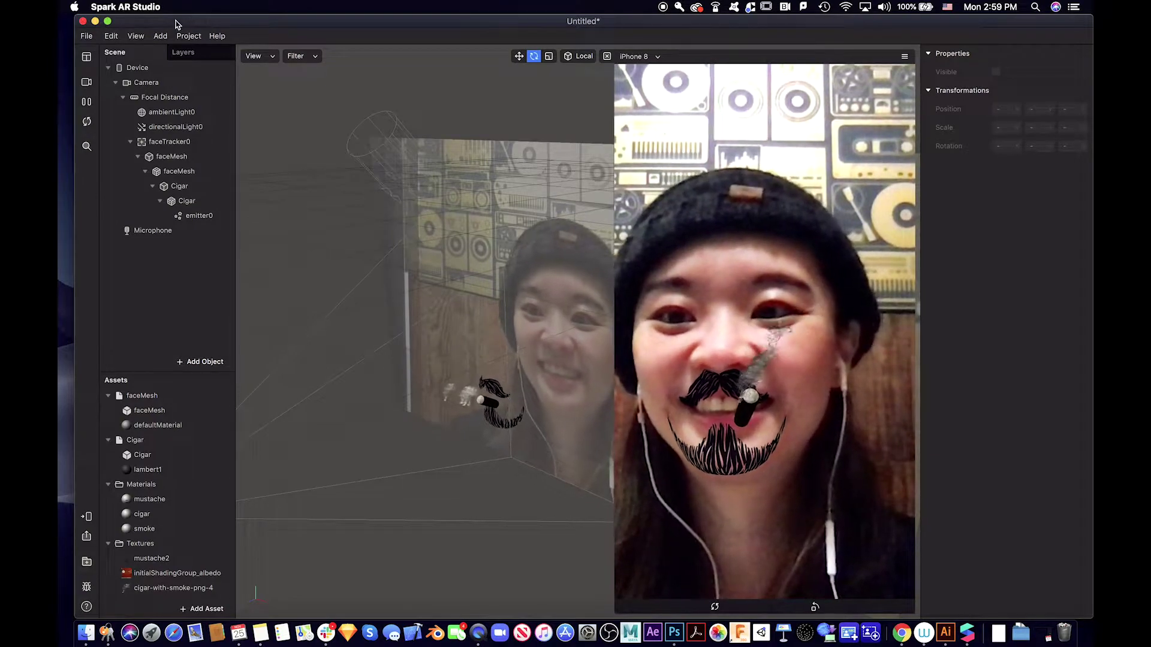
Close the current project without saving its changes, create a blank new project, and enlarge its window.
{"action": "left_click_drag", "start_coordinate": [186, 17], "coordinate": [254, 172]}
{"action": "left_click", "coordinate": [151, 178]}
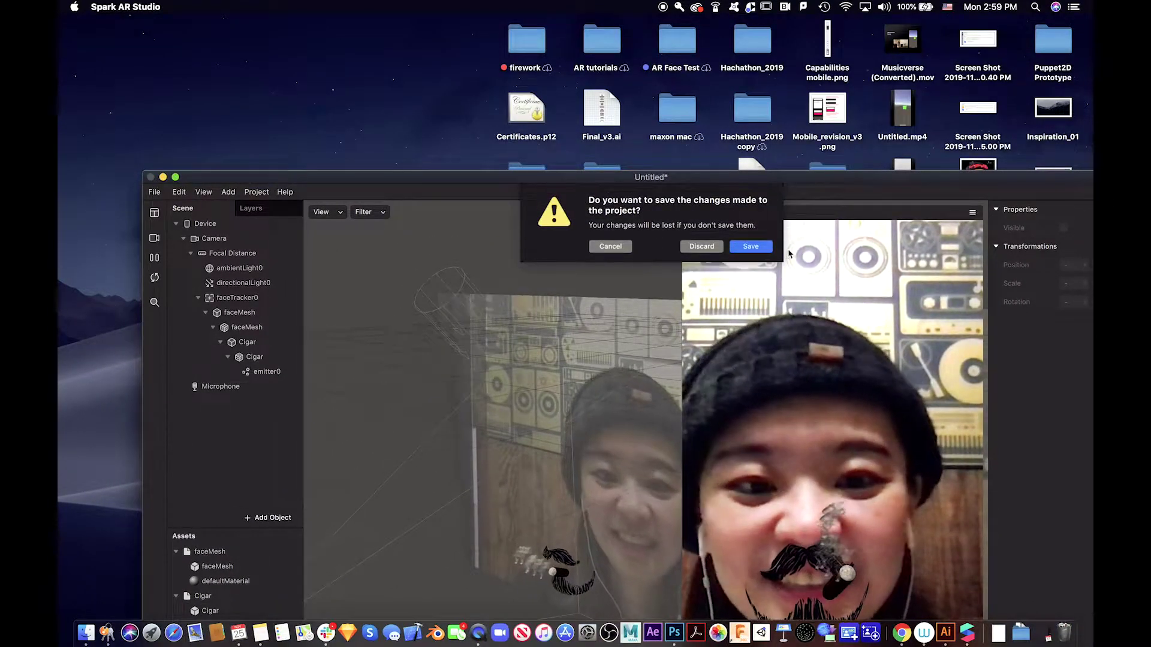
{"action": "left_click", "coordinate": [702, 246]}
{"action": "left_click", "coordinate": [441, 235]}
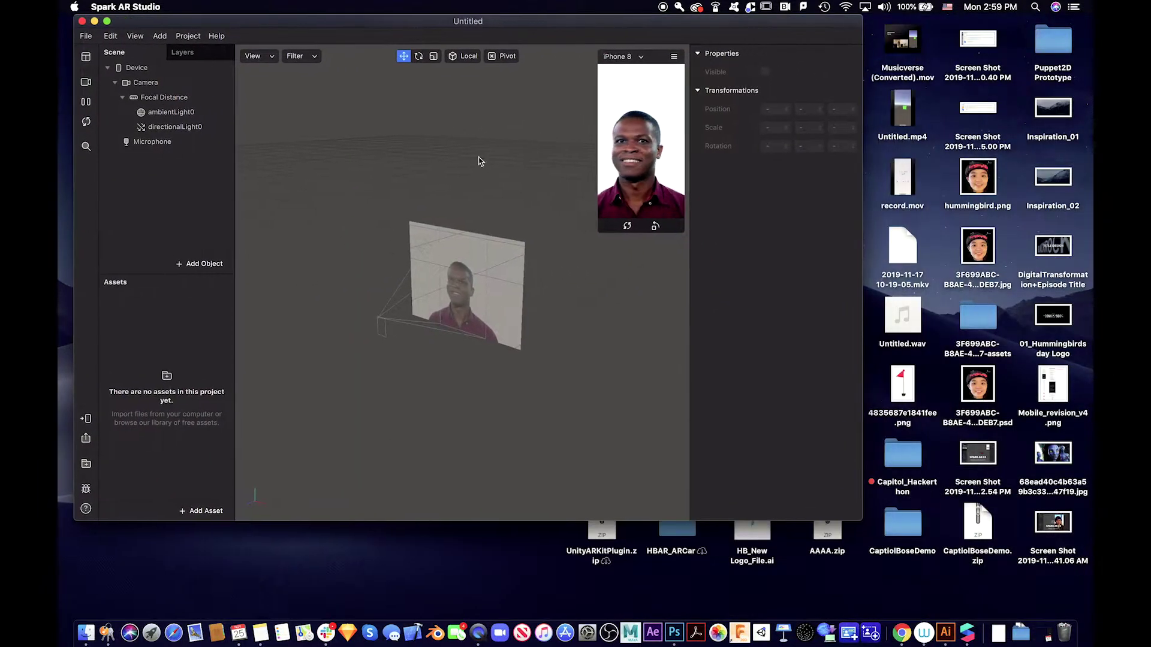
{"action": "left_click_drag", "start_coordinate": [864, 520], "coordinate": [1092, 615]}
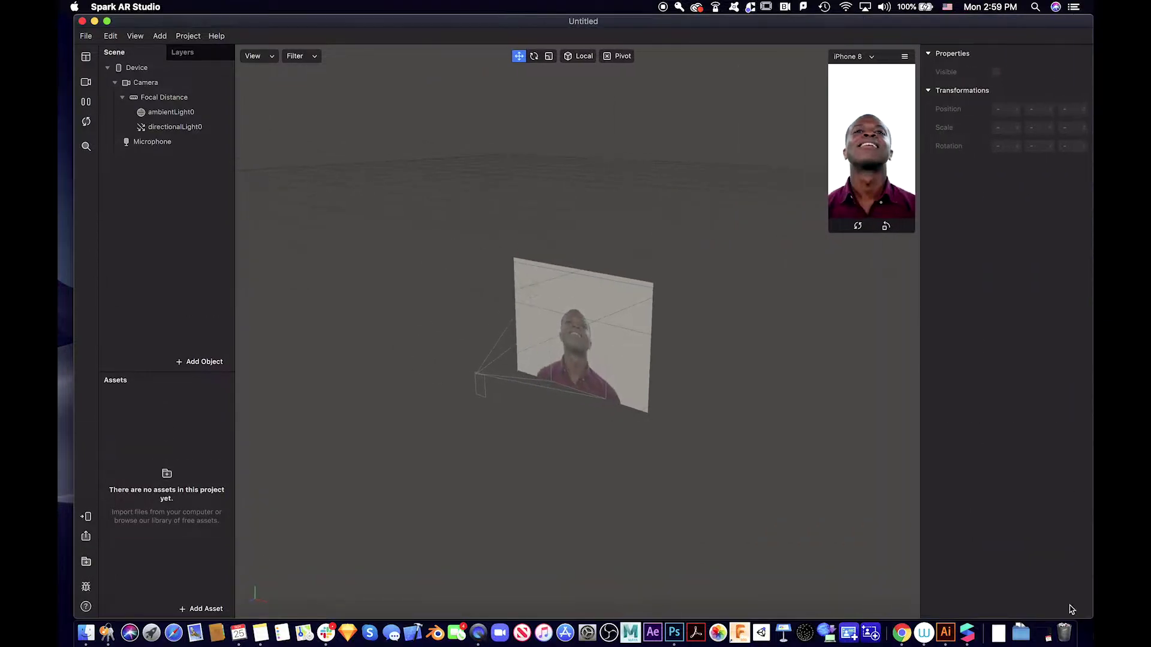
Switch the preview source to the live FaceTime HD Camera.
{"action": "left_click", "coordinate": [86, 81]}
{"action": "left_click", "coordinate": [178, 107]}
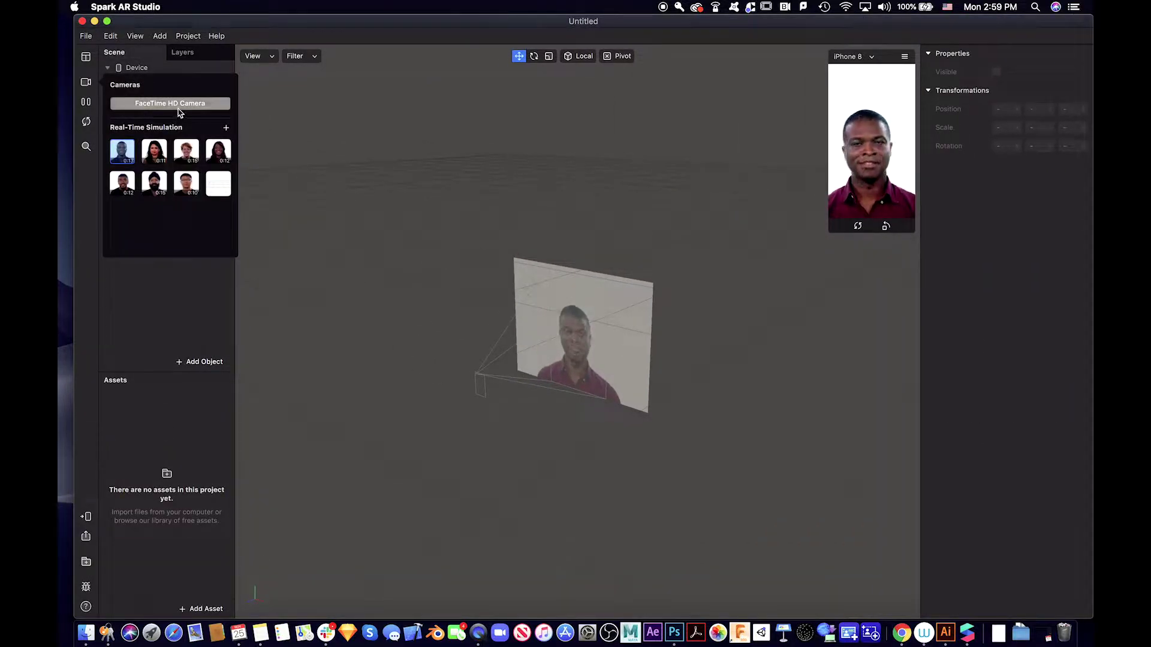
{"action": "left_click", "coordinate": [134, 329]}
Add a Face Tracker to the scene and import faceMesh.fbx from the faceMesh folder as its child.
{"action": "left_click", "coordinate": [204, 362]}
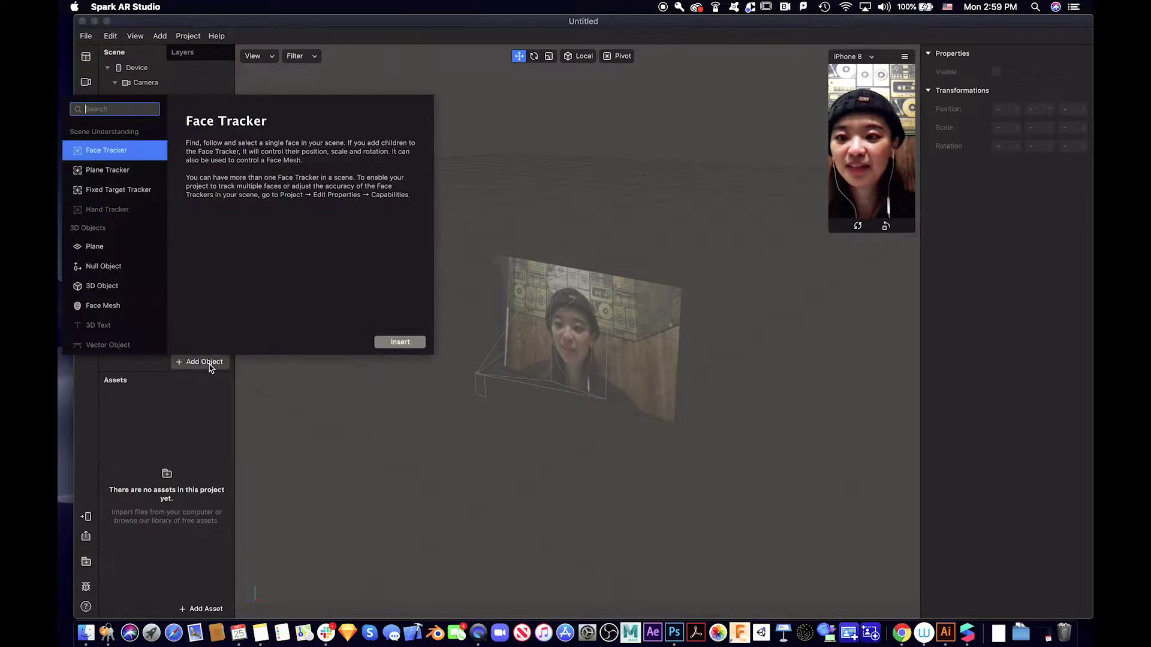
{"action": "left_click", "coordinate": [400, 342]}
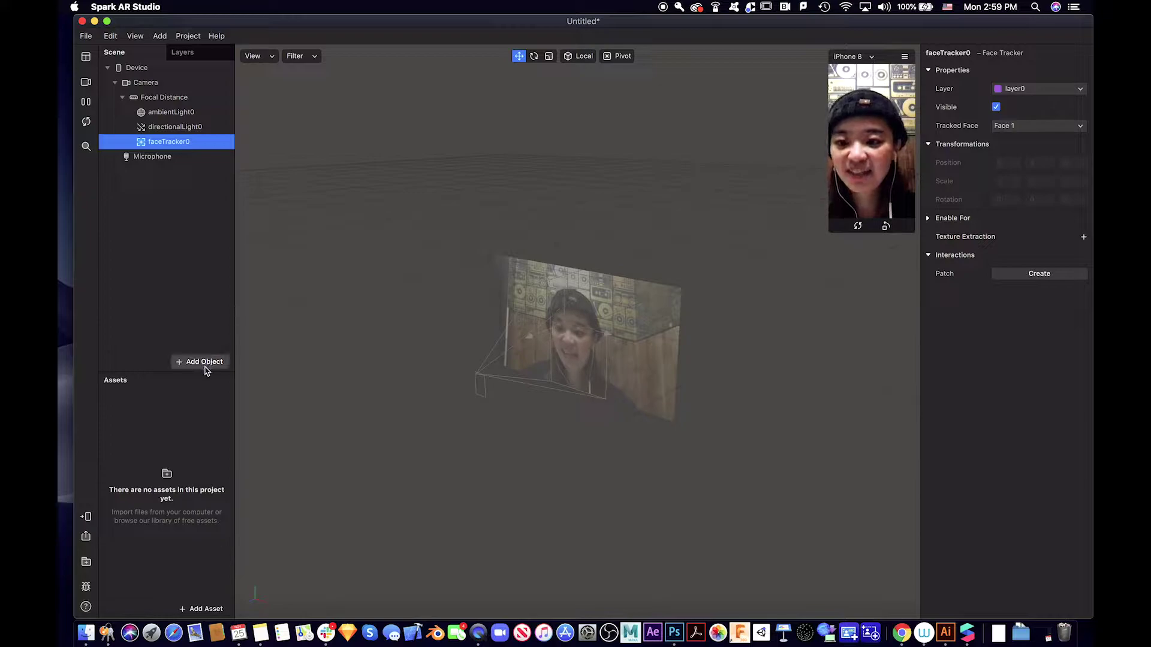
{"action": "left_click", "coordinate": [85, 634]}
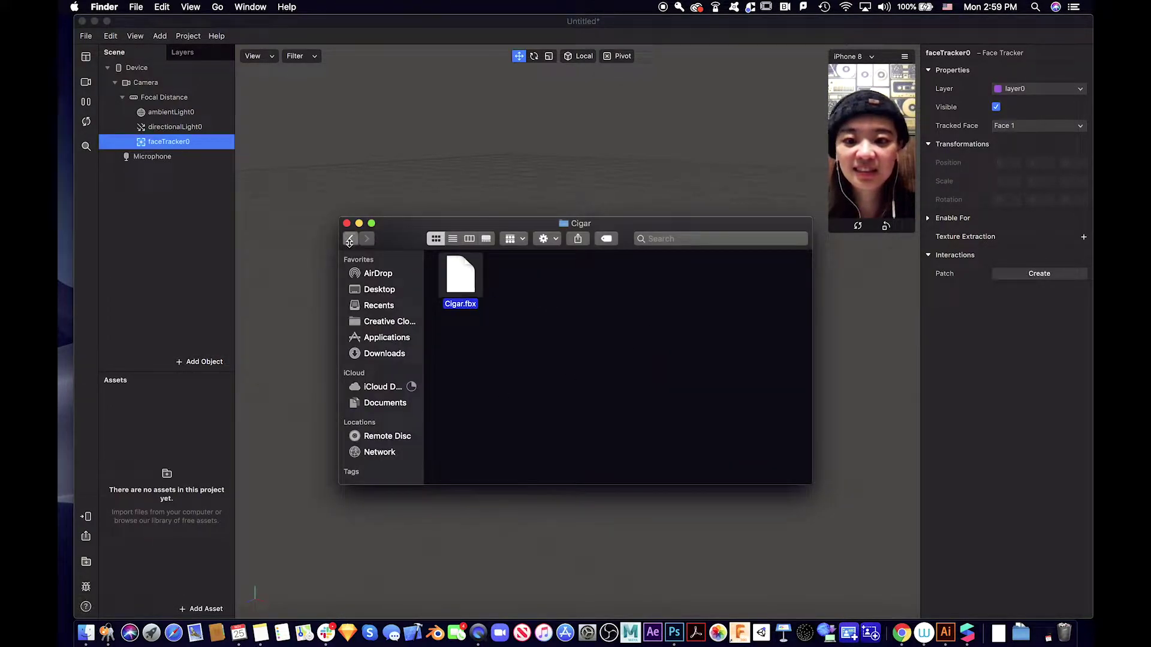
{"action": "left_click", "coordinate": [351, 239]}
{"action": "double_click", "coordinate": [525, 275]}
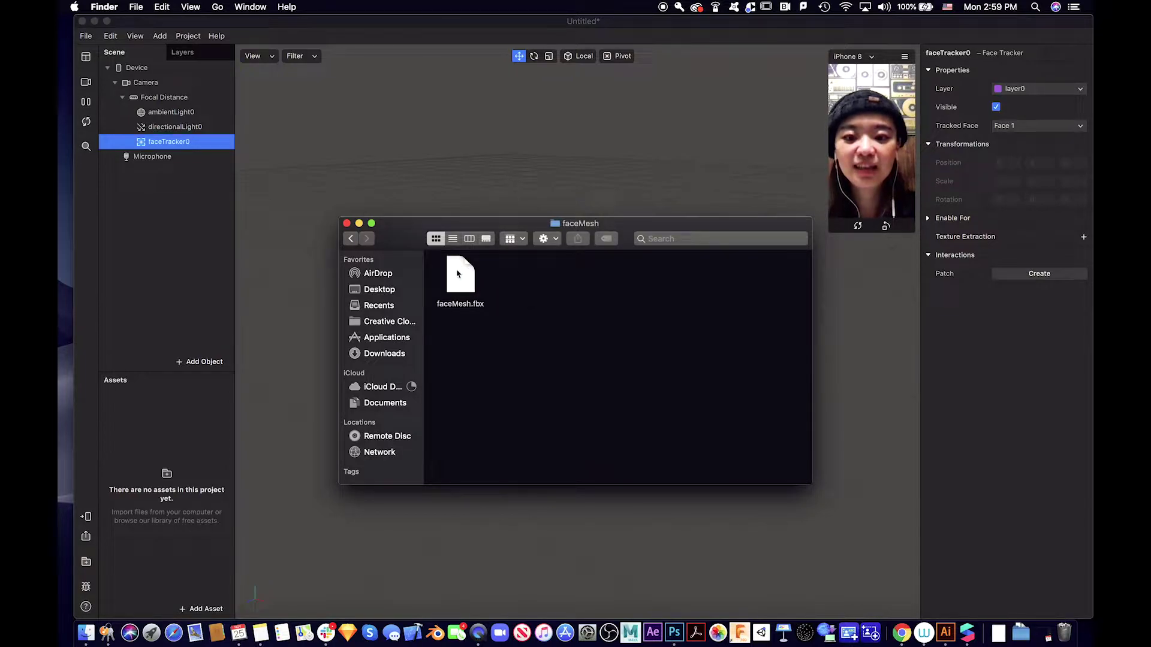
{"action": "left_click_drag", "start_coordinate": [457, 274], "coordinate": [193, 142]}
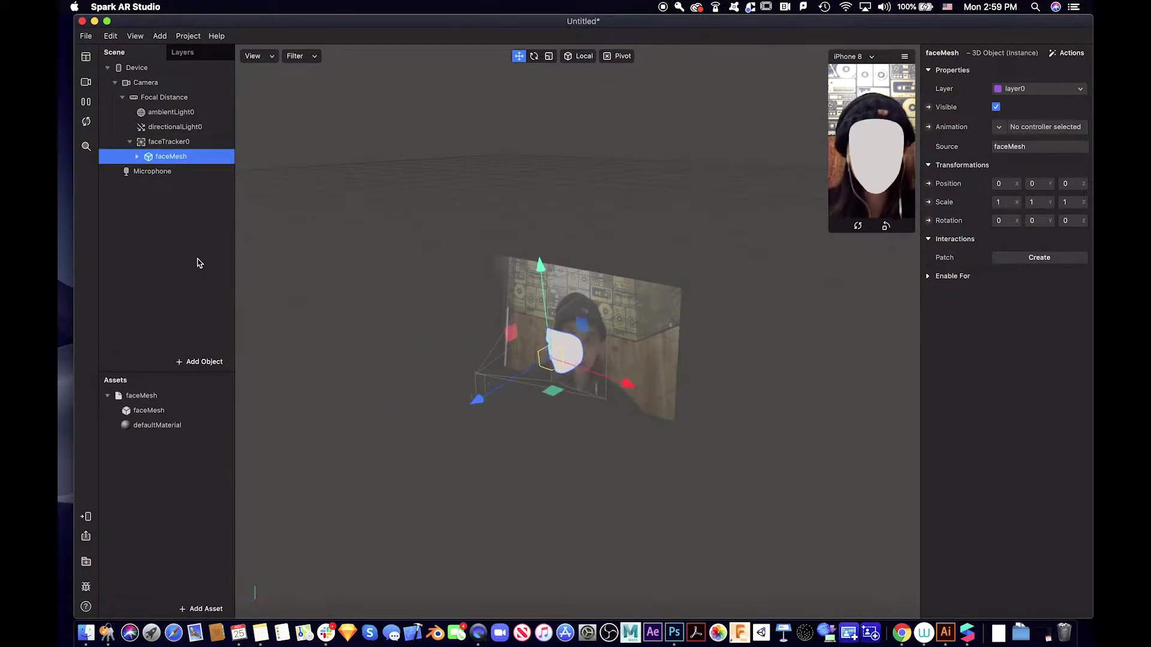
Expand the imported faceMesh object in the scene and create a new material named mustache.
{"action": "left_click", "coordinate": [136, 156]}
{"action": "left_click", "coordinate": [180, 172]}
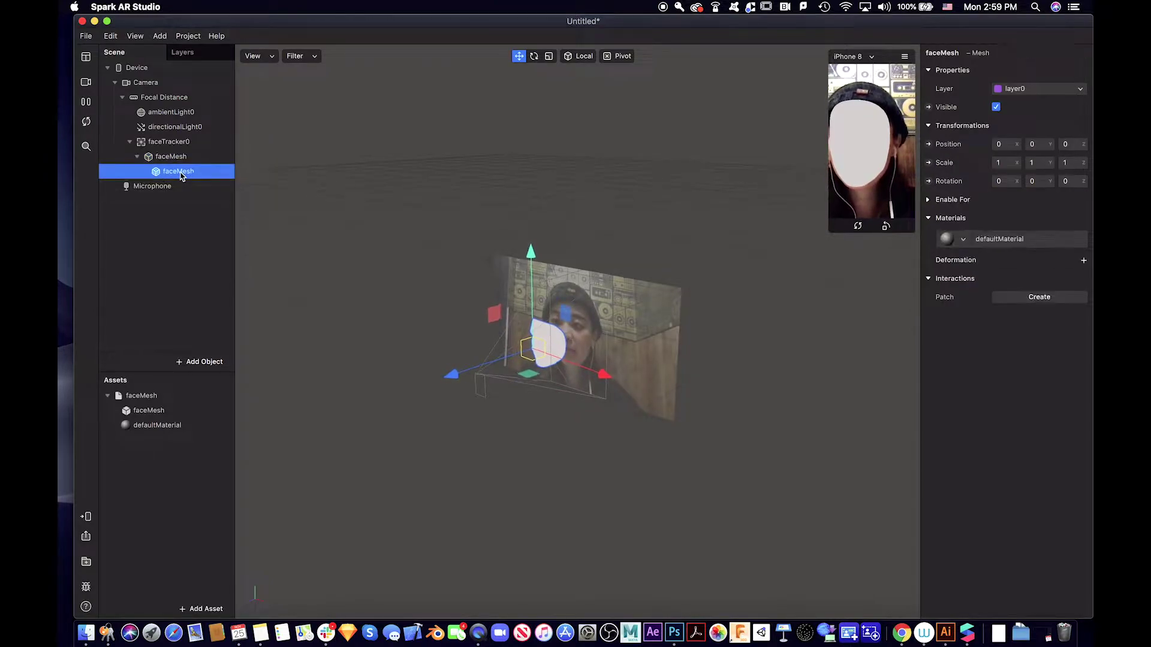
{"action": "left_click", "coordinate": [198, 609]}
{"action": "left_click", "coordinate": [155, 498]}
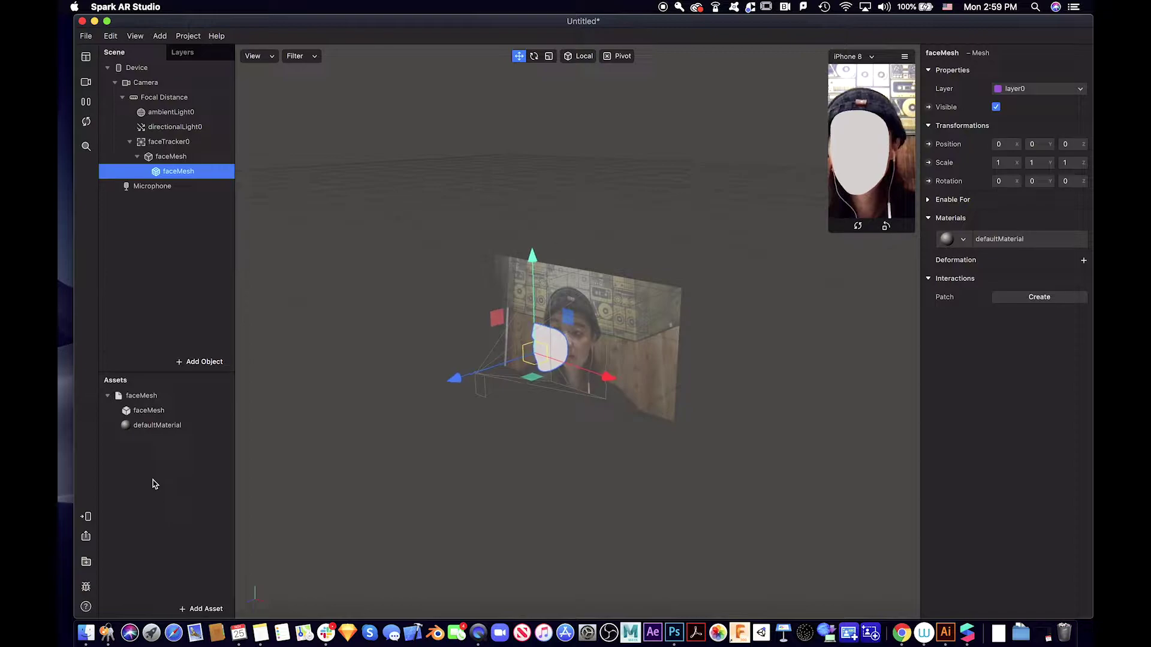
{"action": "left_click", "coordinate": [198, 609]}
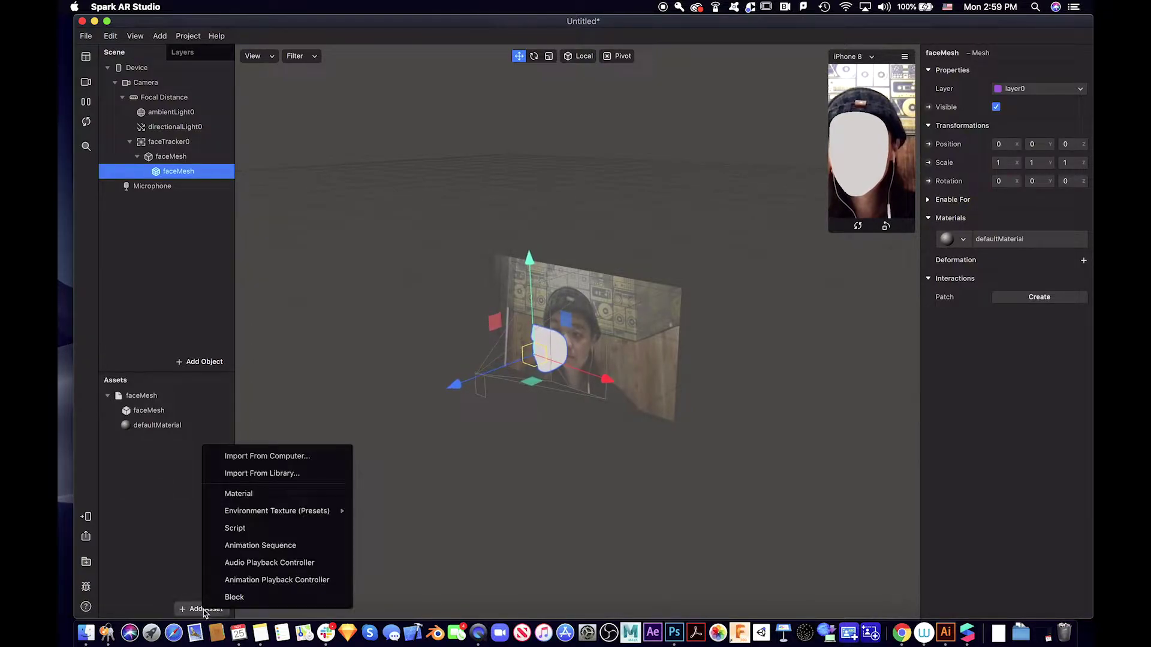
{"action": "left_click", "coordinate": [252, 497]}
{"action": "key", "text": "BackSpace"}
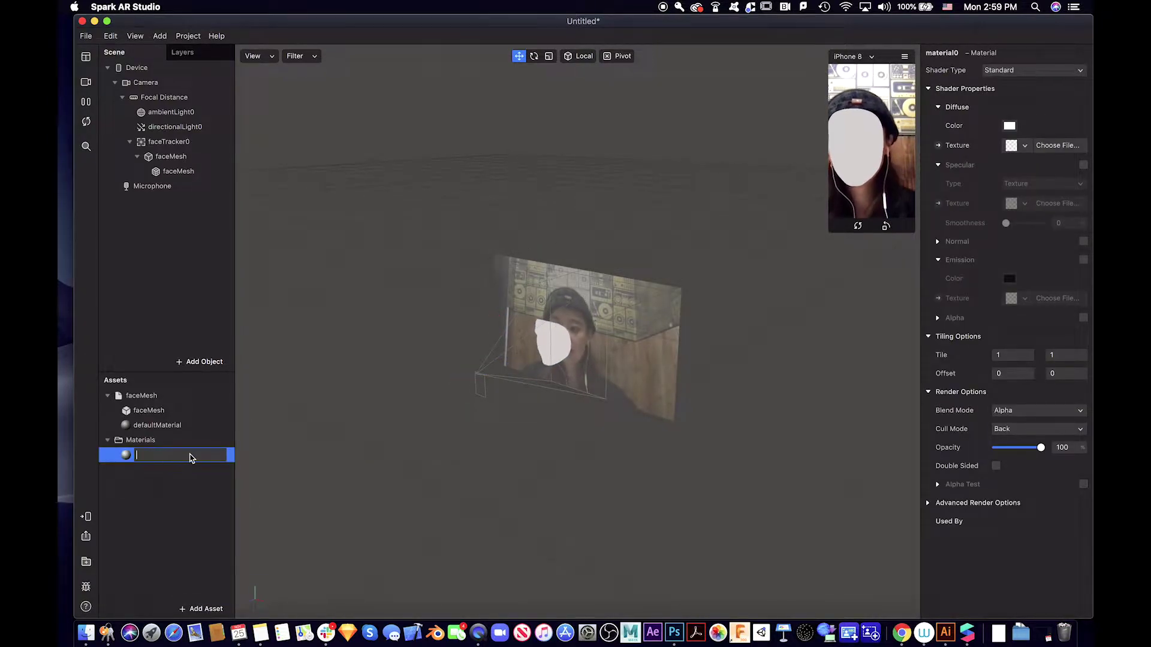
{"action": "type", "text": "mustach"}
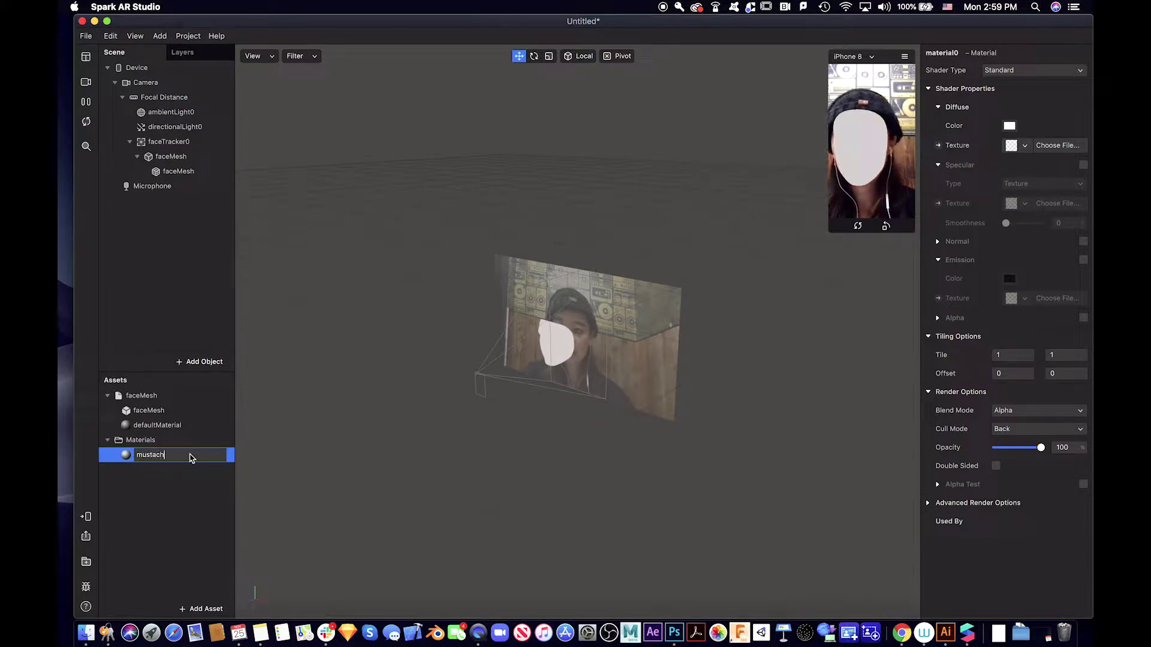
{"action": "type", "text": "e"}
{"action": "key", "text": "Return"}
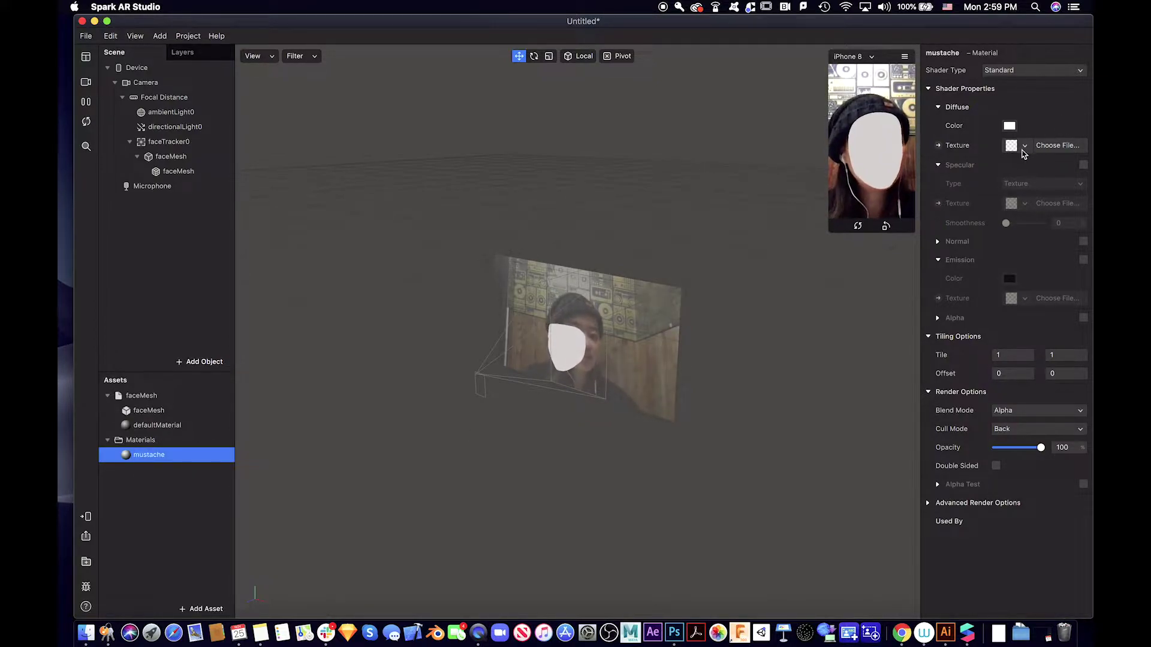
Give the mustache material the mustache2.png texture and set its shader type to Face Paint.
{"action": "left_click", "coordinate": [1022, 146]}
{"action": "left_click", "coordinate": [1026, 182]}
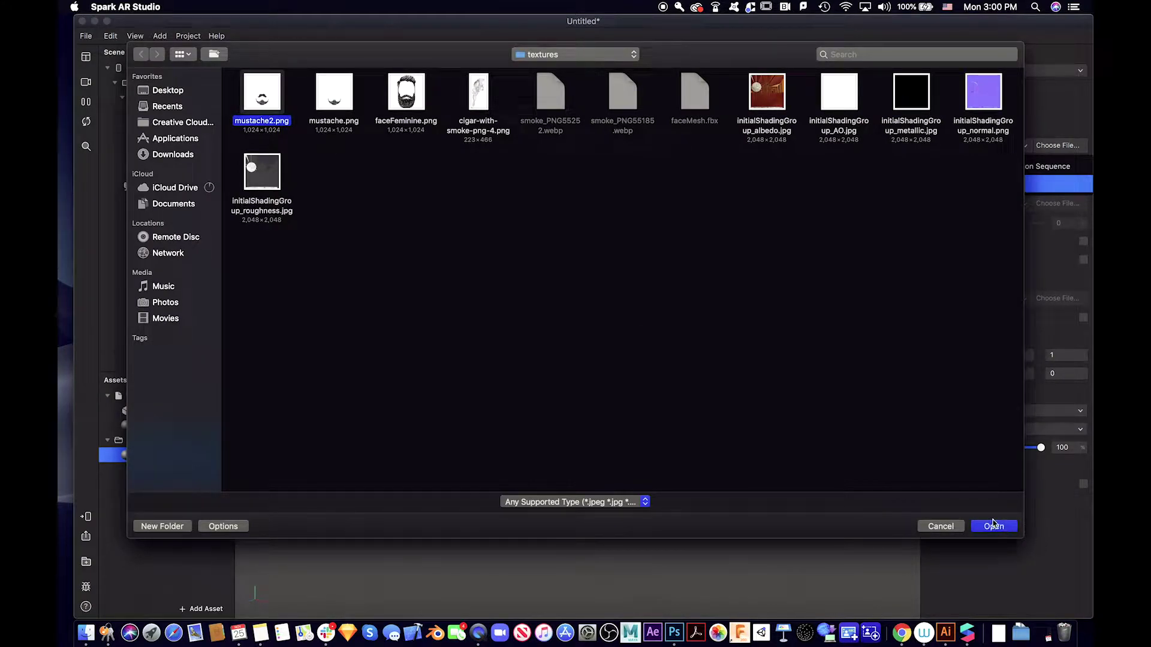
{"action": "left_click", "coordinate": [993, 525]}
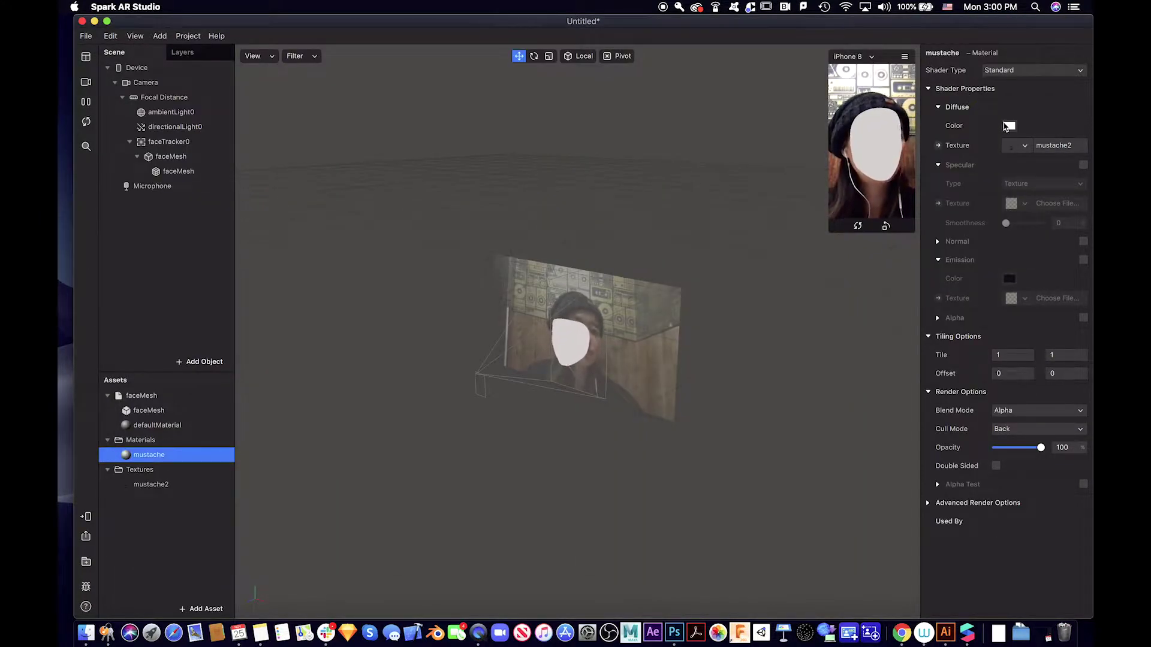
{"action": "left_click", "coordinate": [1048, 75]}
{"action": "left_click", "coordinate": [1054, 119]}
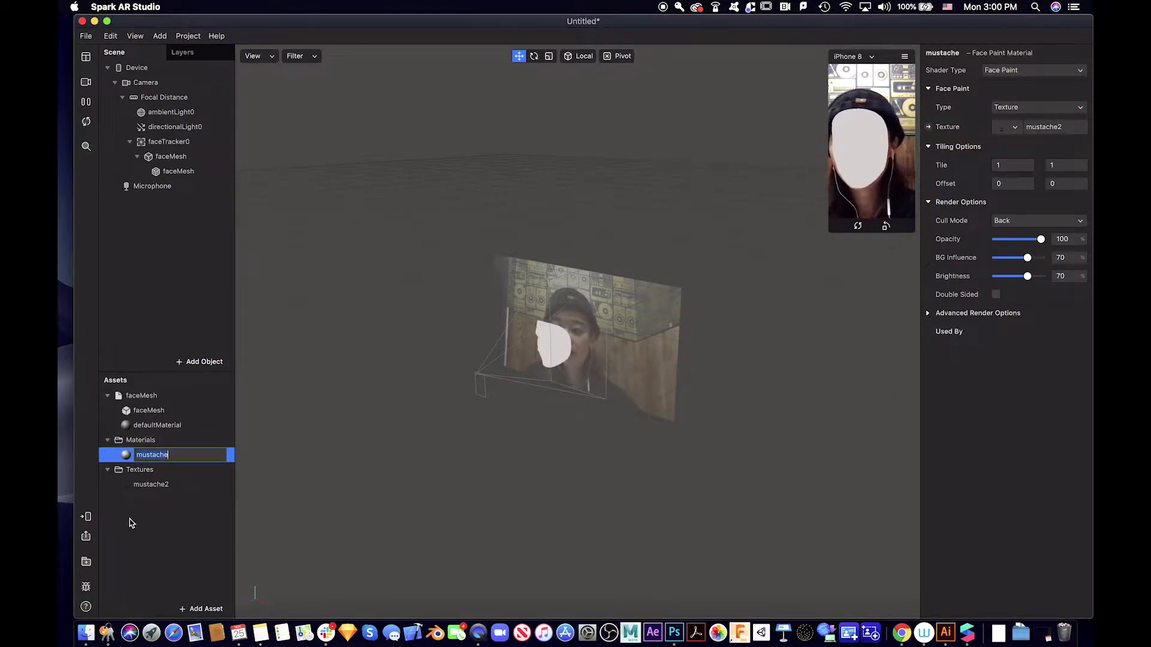
{"action": "left_click", "coordinate": [202, 593]}
Assign the mustache material to the inner faceMesh in place of the default material.
{"action": "left_click", "coordinate": [194, 171]}
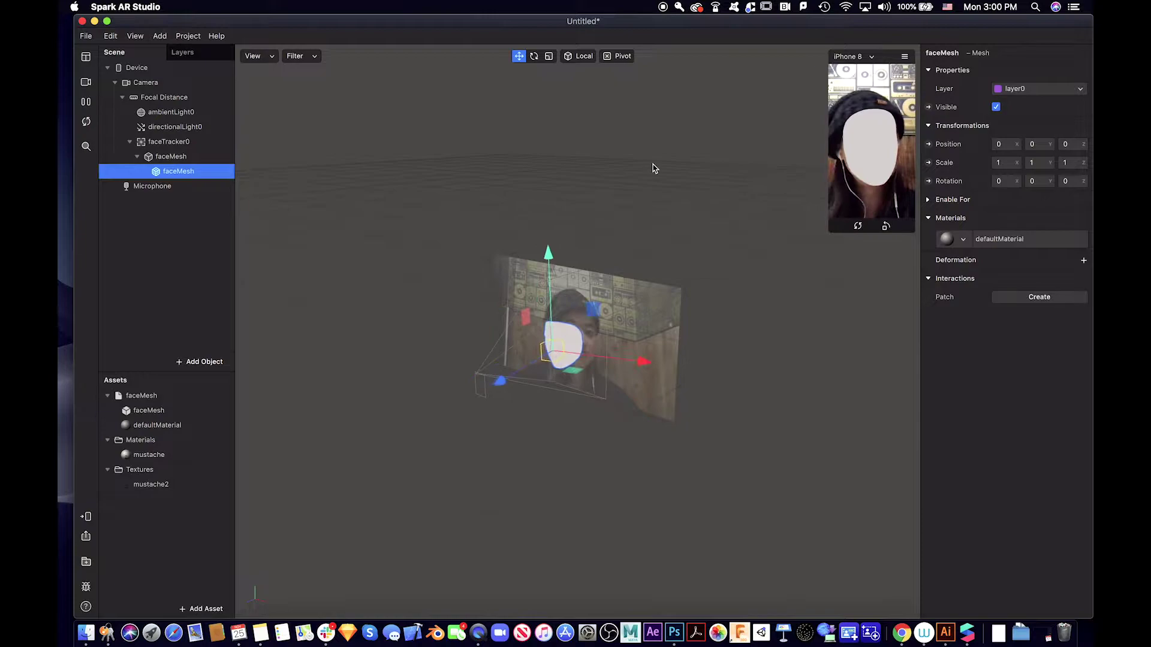
{"action": "left_click", "coordinate": [966, 240]}
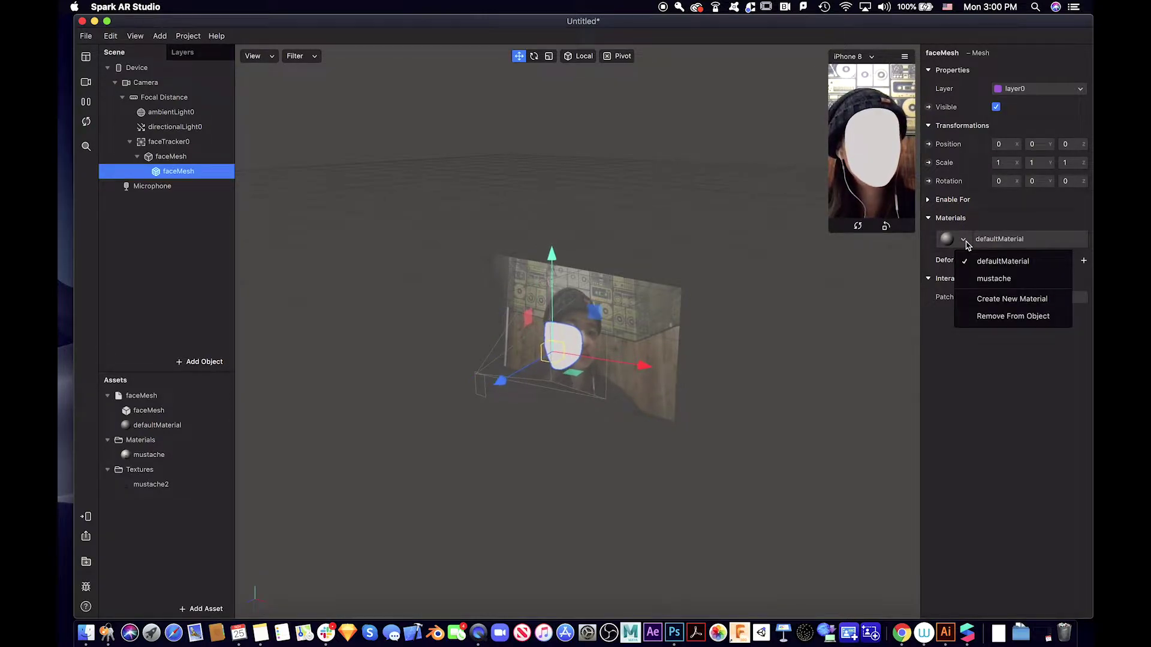
{"action": "left_click", "coordinate": [993, 277]}
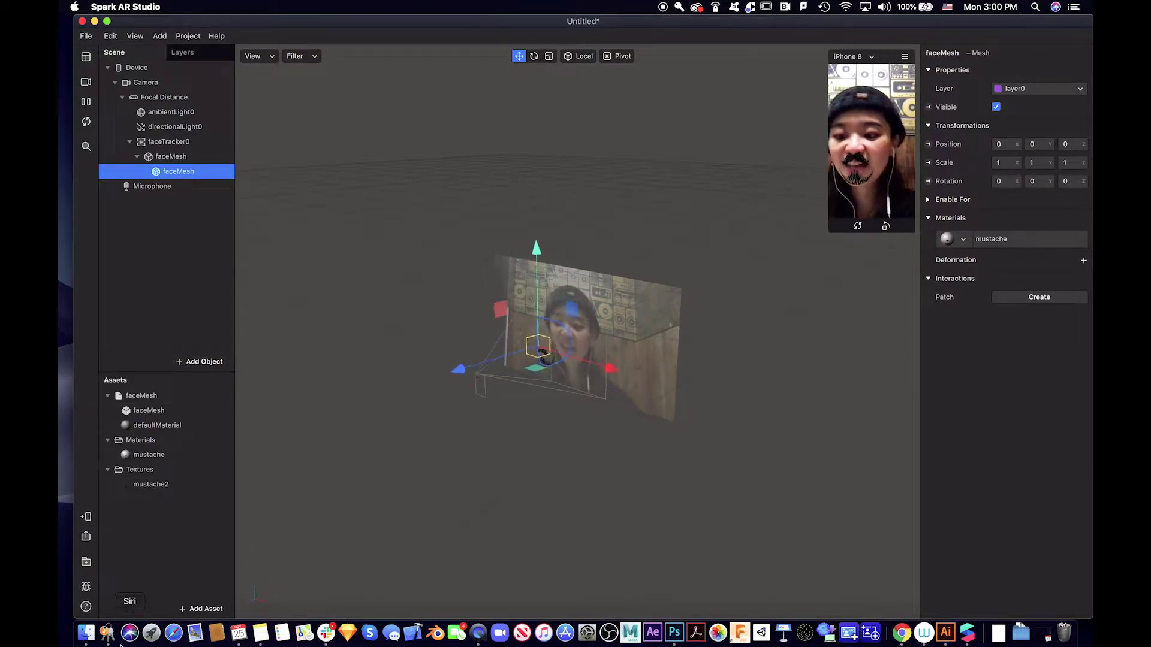
Import the Cigar model from the Cigar folder as a child of the inner faceMesh.
{"action": "left_click", "coordinate": [85, 633]}
{"action": "left_click", "coordinate": [350, 239]}
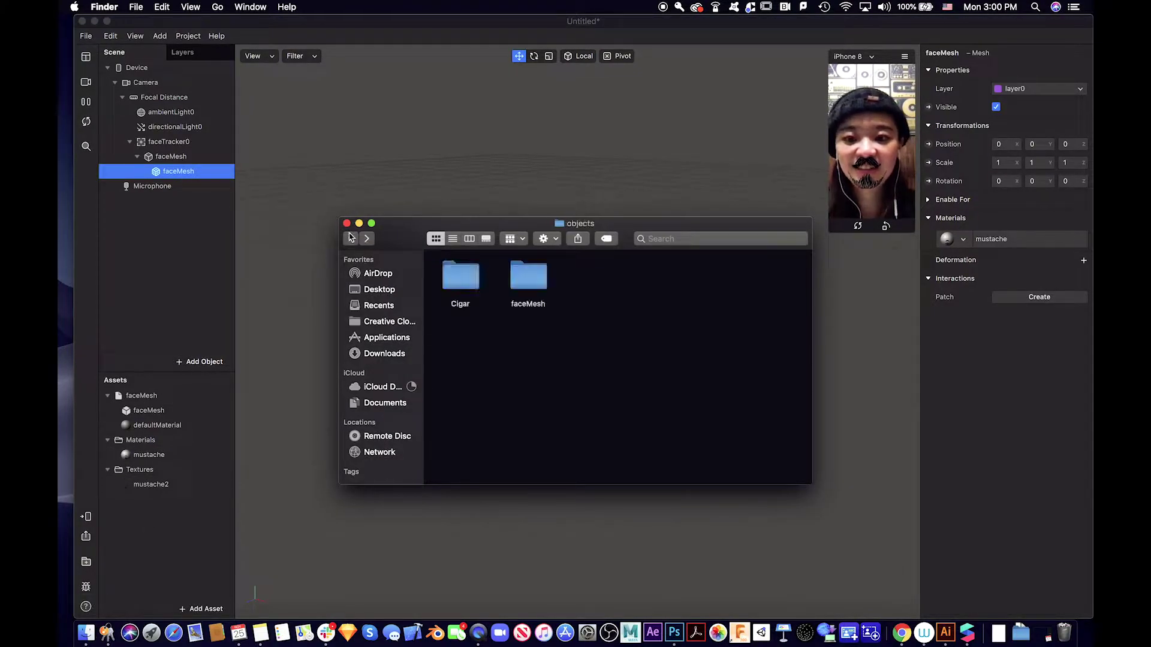
{"action": "left_click", "coordinate": [460, 286]}
{"action": "double_click", "coordinate": [460, 286]}
{"action": "left_click_drag", "start_coordinate": [460, 277], "coordinate": [186, 177]}
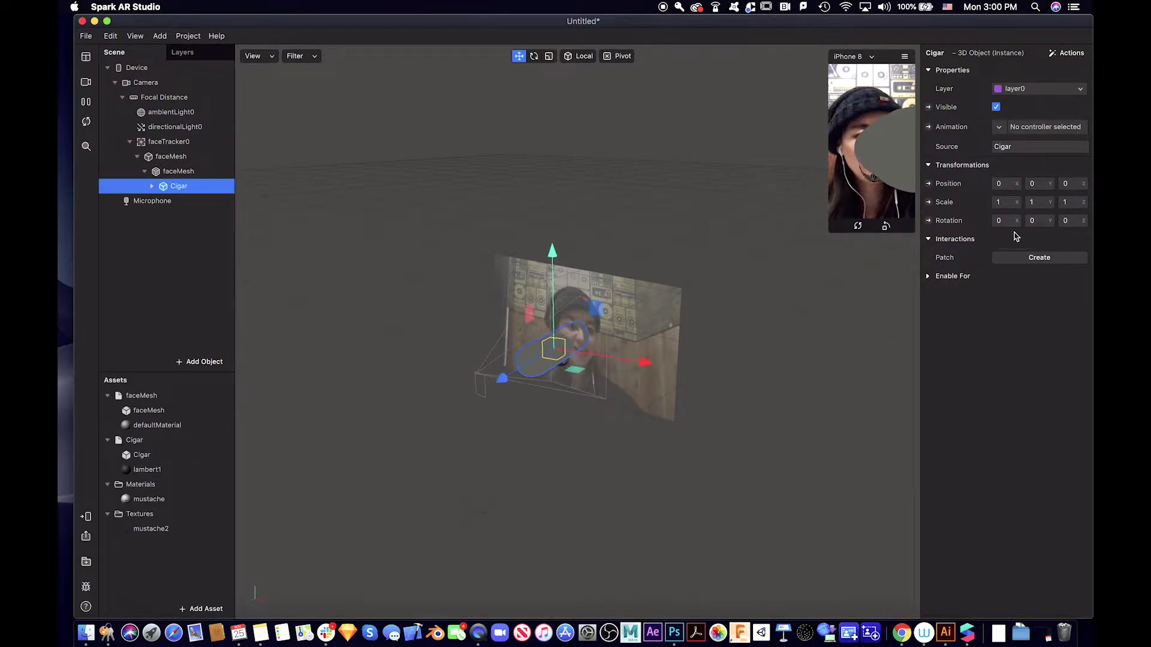
Set the Cigar's scale to 0.5 on the X, Y and Z axes.
{"action": "left_click", "coordinate": [994, 201]}
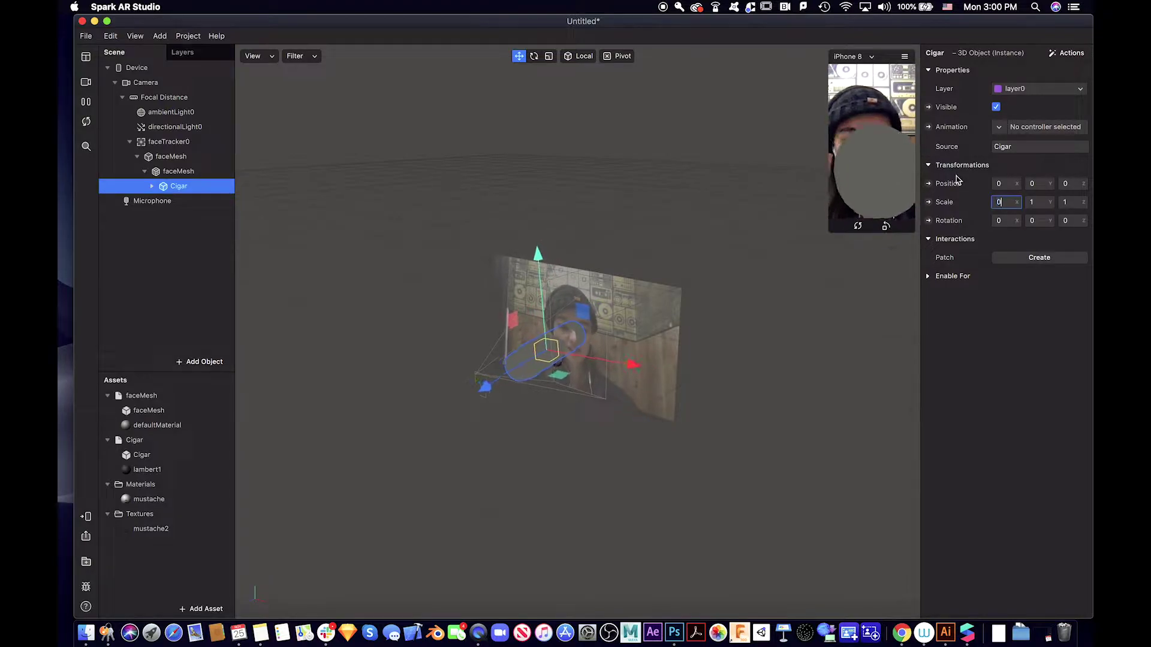
{"action": "left_click", "coordinate": [1038, 202]}
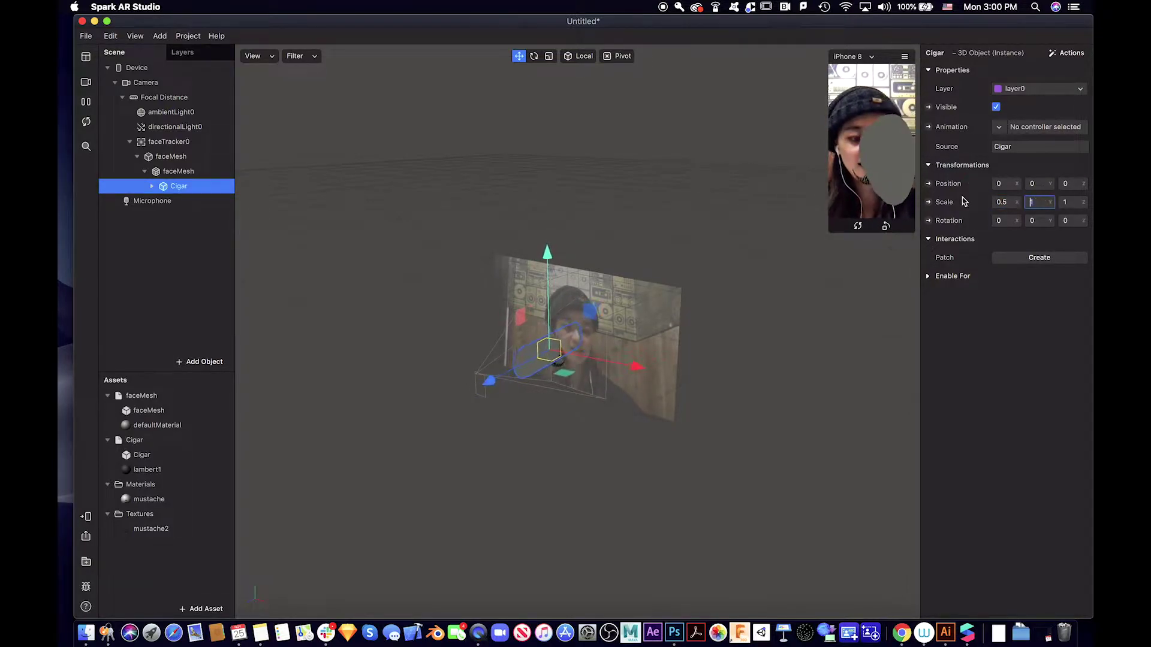
{"action": "left_click", "coordinate": [1067, 202]}
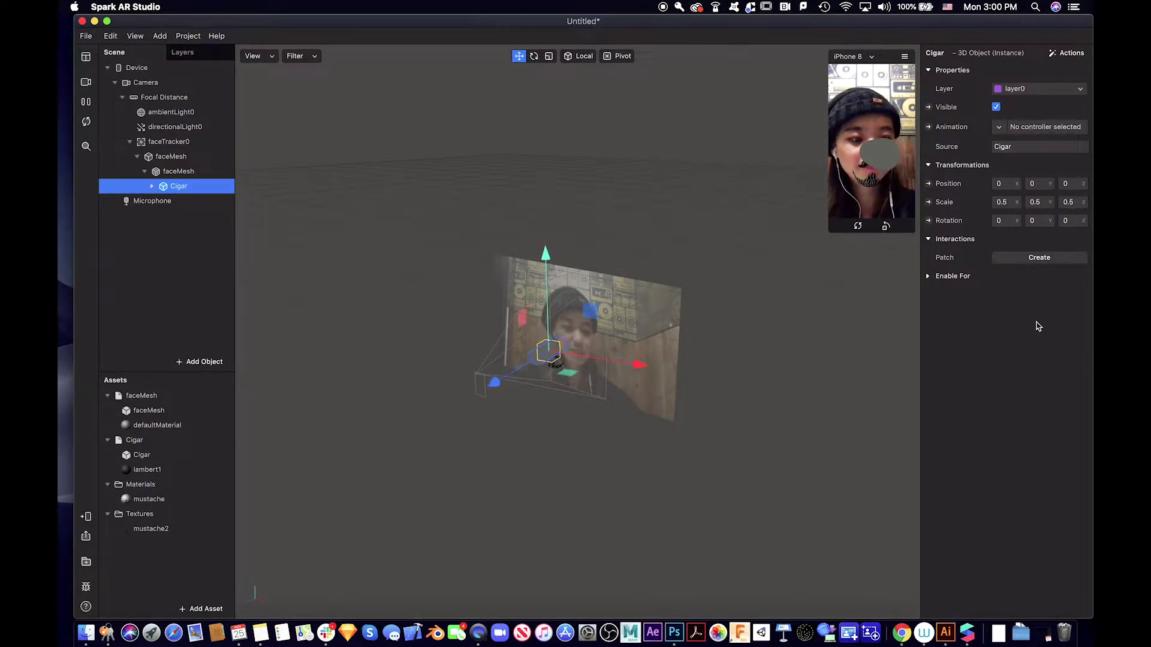
Rotate the Cigar about 40.5 degrees around its Y axis and set its scale to 0.2 on all axes.
{"action": "left_click", "coordinate": [534, 56]}
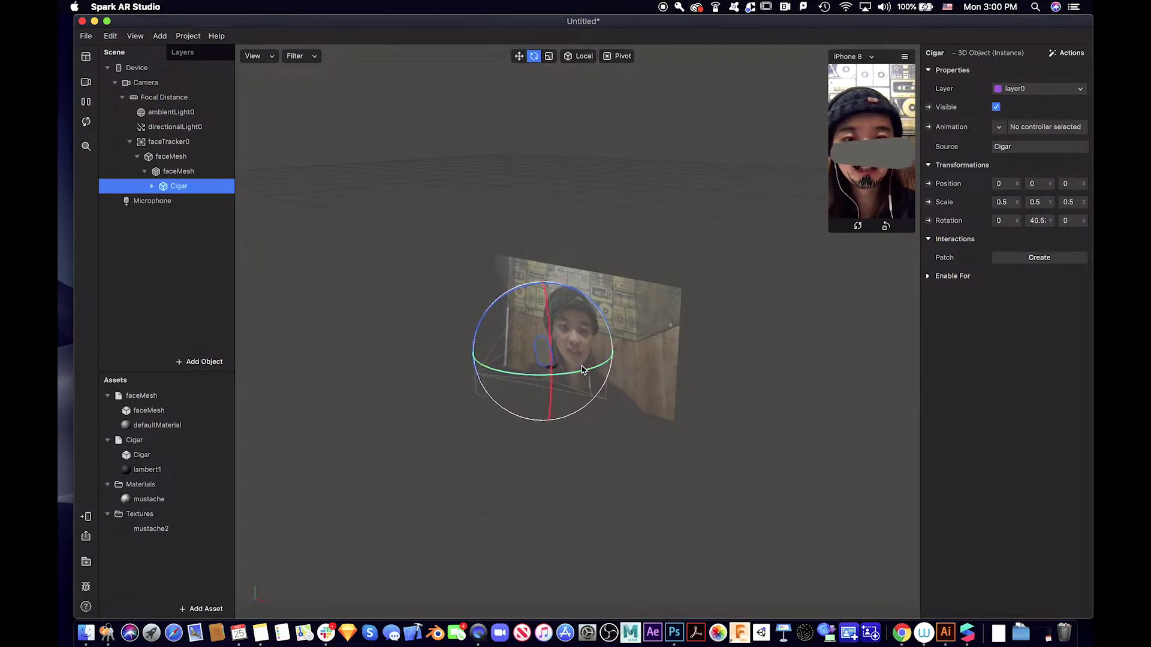
{"action": "left_click", "coordinate": [1002, 202]}
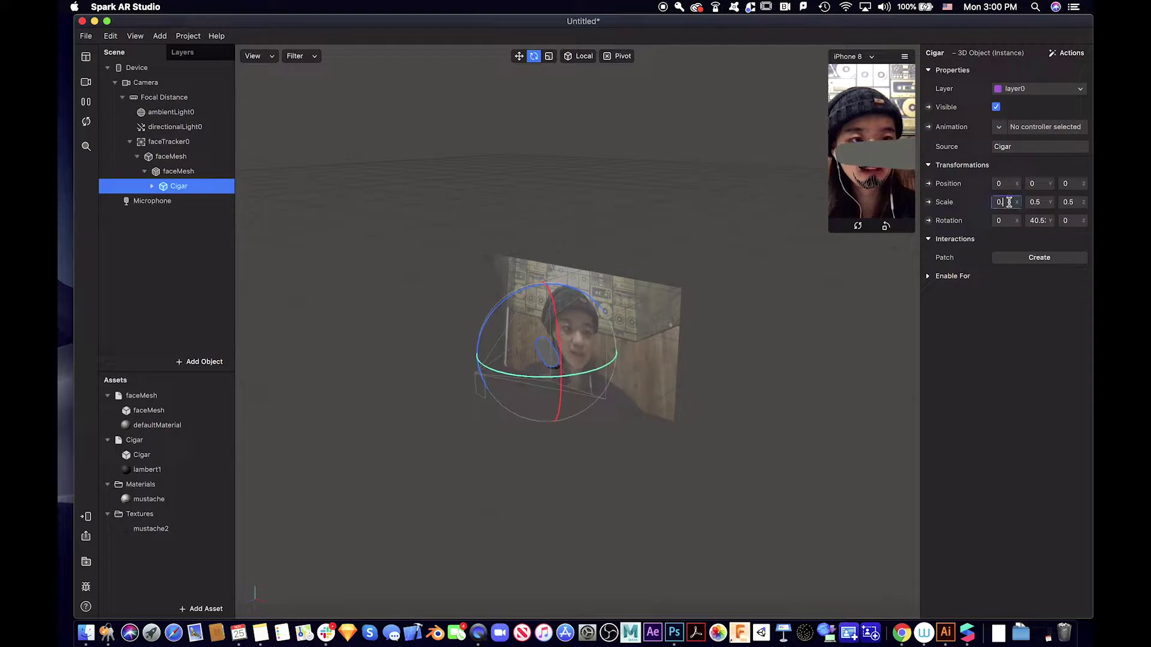
{"action": "left_click", "coordinate": [1043, 202]}
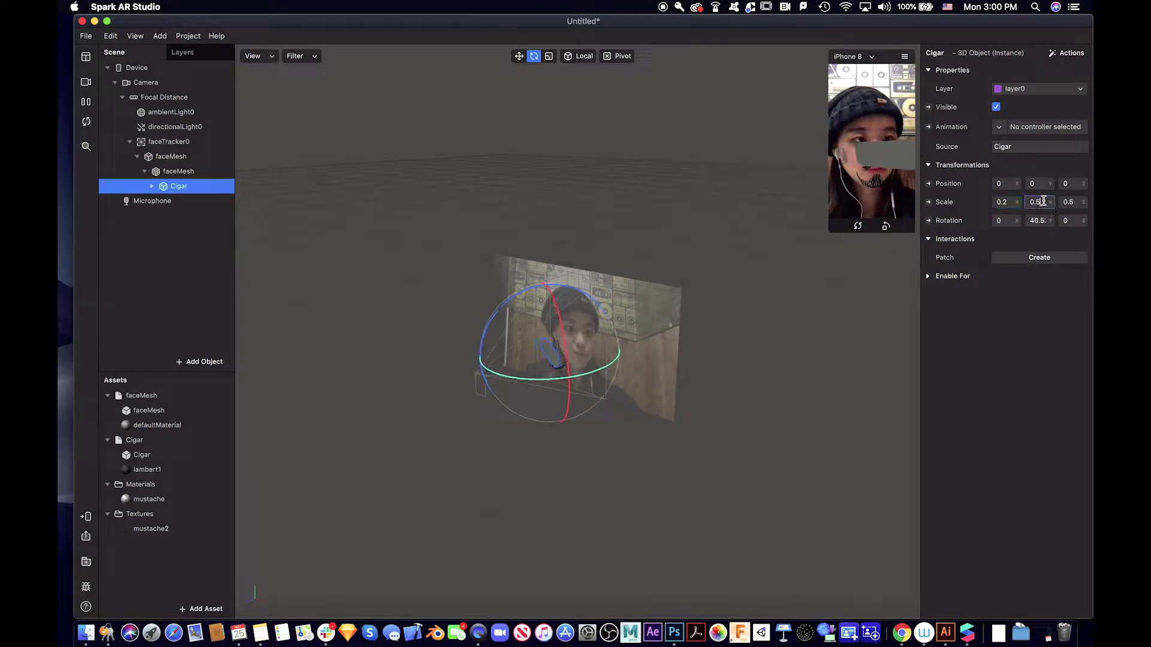
{"action": "left_click", "coordinate": [1075, 203]}
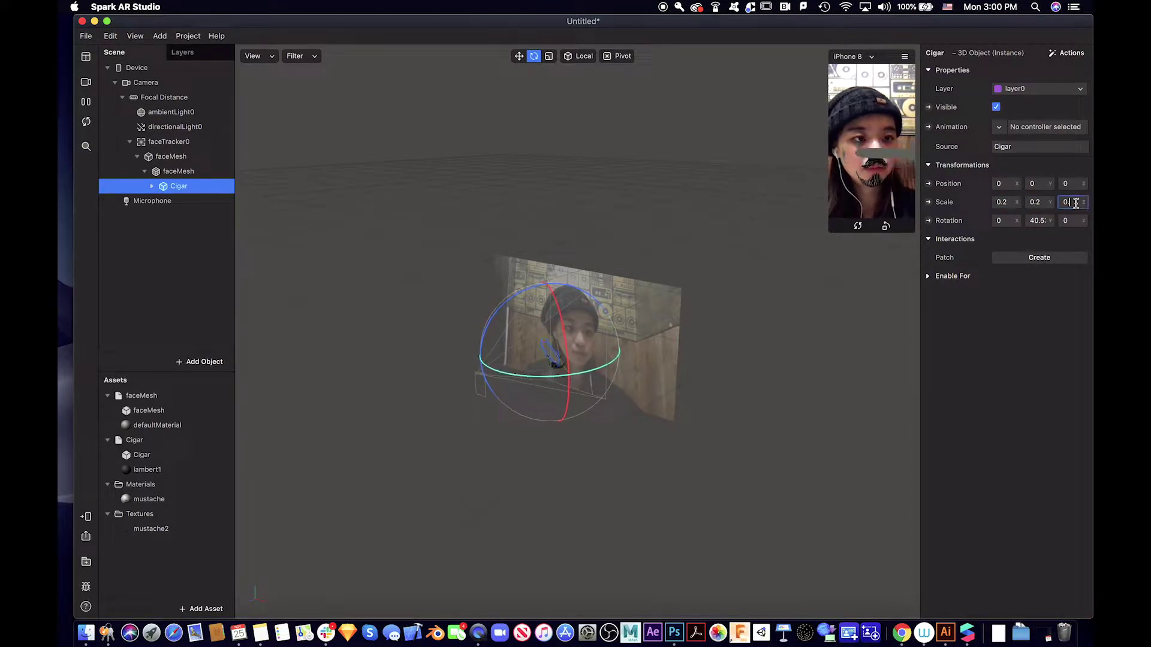
{"action": "key", "text": "Return"}
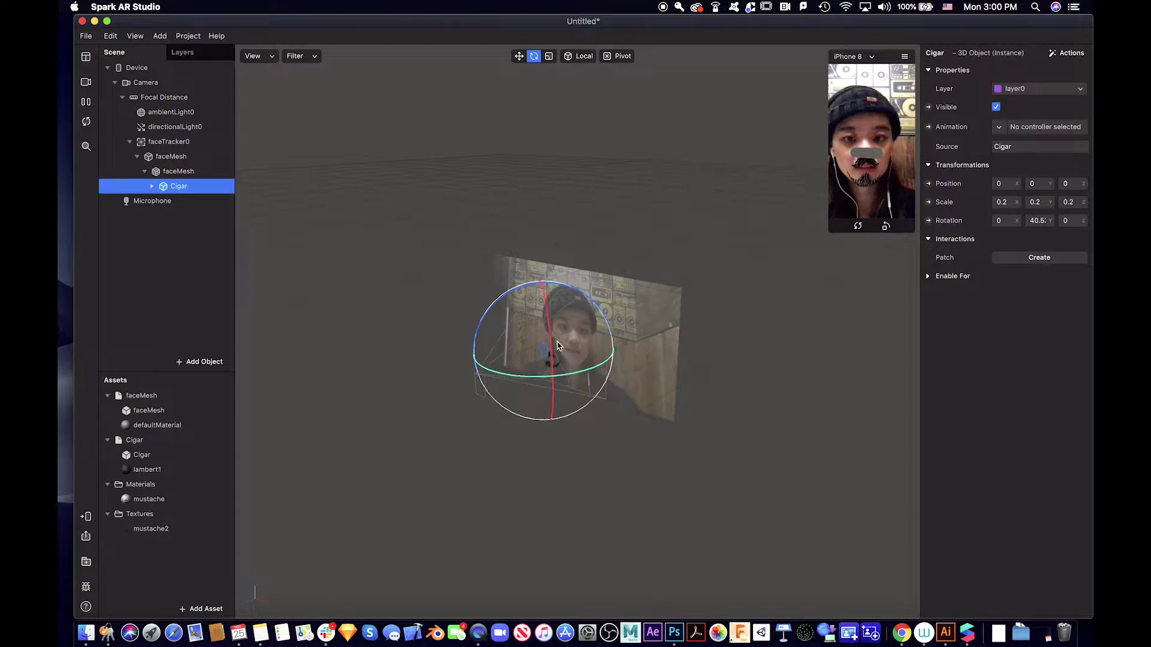
Move the Cigar down beside the mouth, to a position of about X 0.014, Y -0.06, Z -0.02.
{"action": "left_click", "coordinate": [519, 56]}
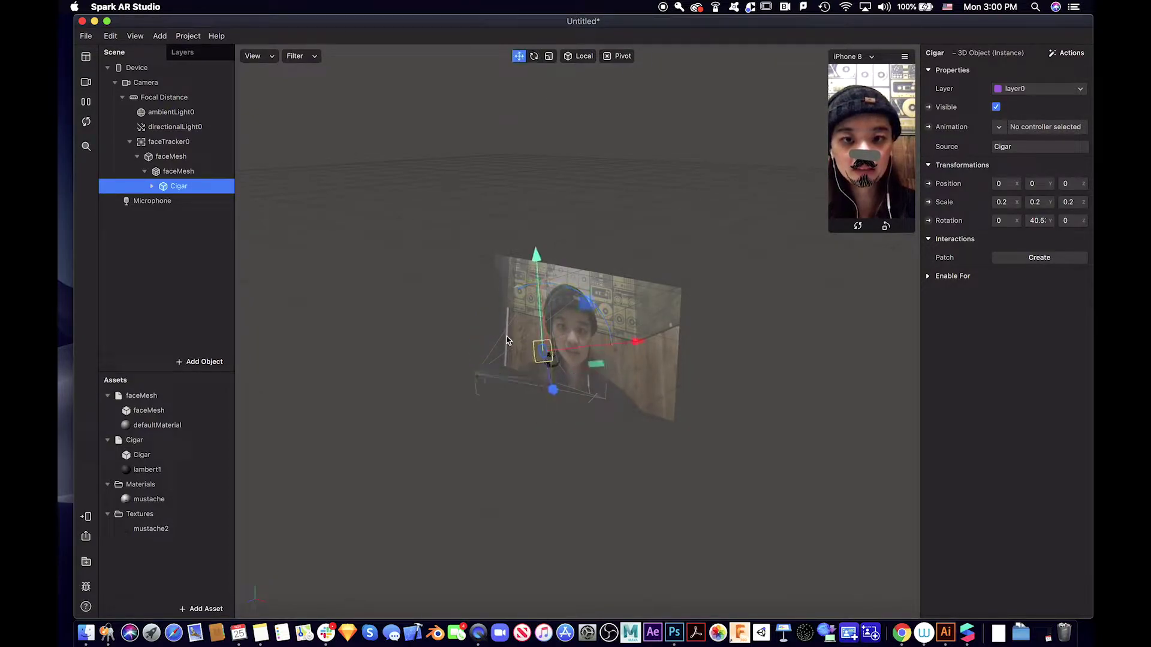
{"action": "left_click_drag", "start_coordinate": [536, 265], "coordinate": [540, 272]}
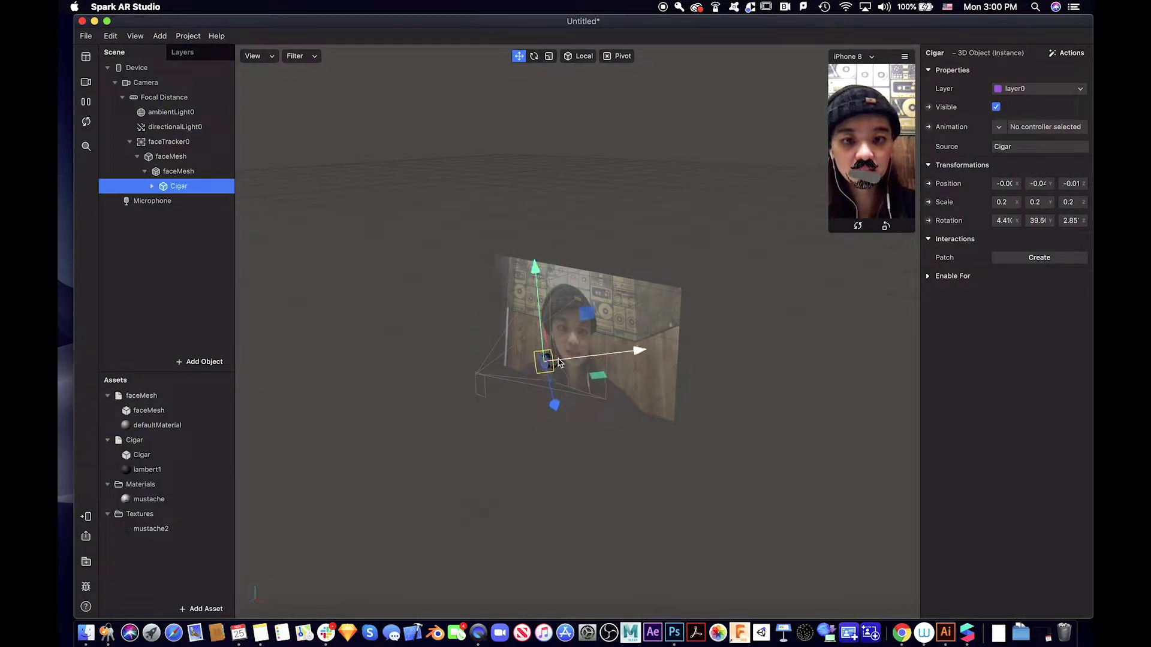
{"action": "scroll", "coordinate": [558, 362], "scroll_direction": "up", "scroll_amount": 10}
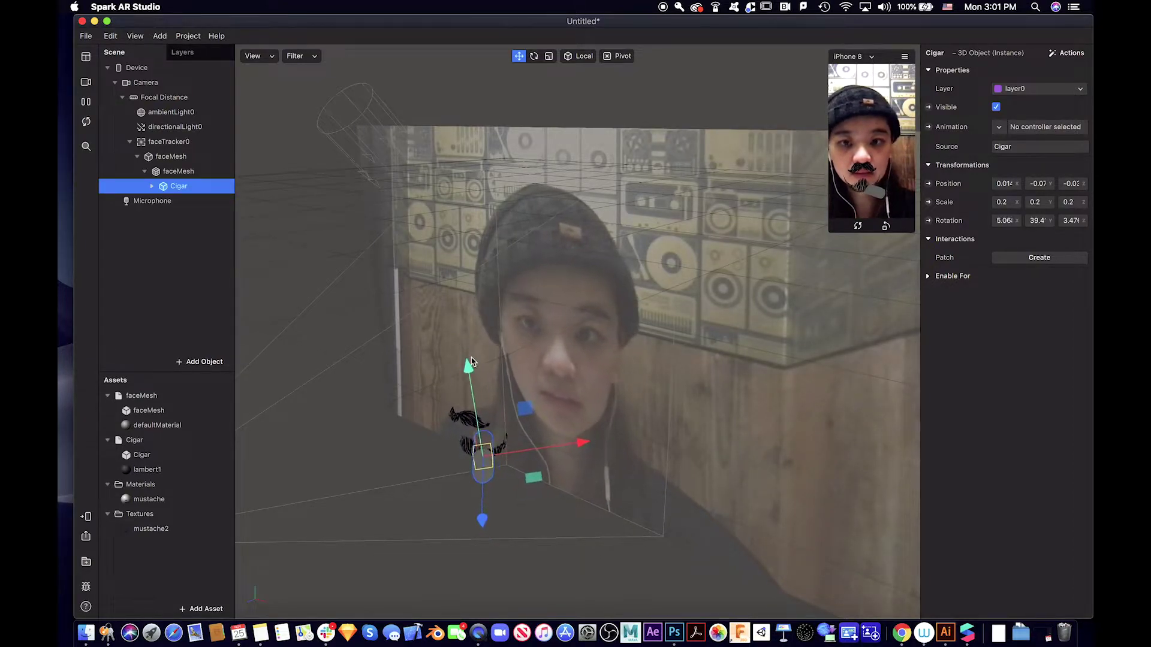
Scale the Cigar down to about 0.154 on all axes and raise it toward the mouth, to about Y -0.03.
{"action": "left_click", "coordinate": [549, 56]}
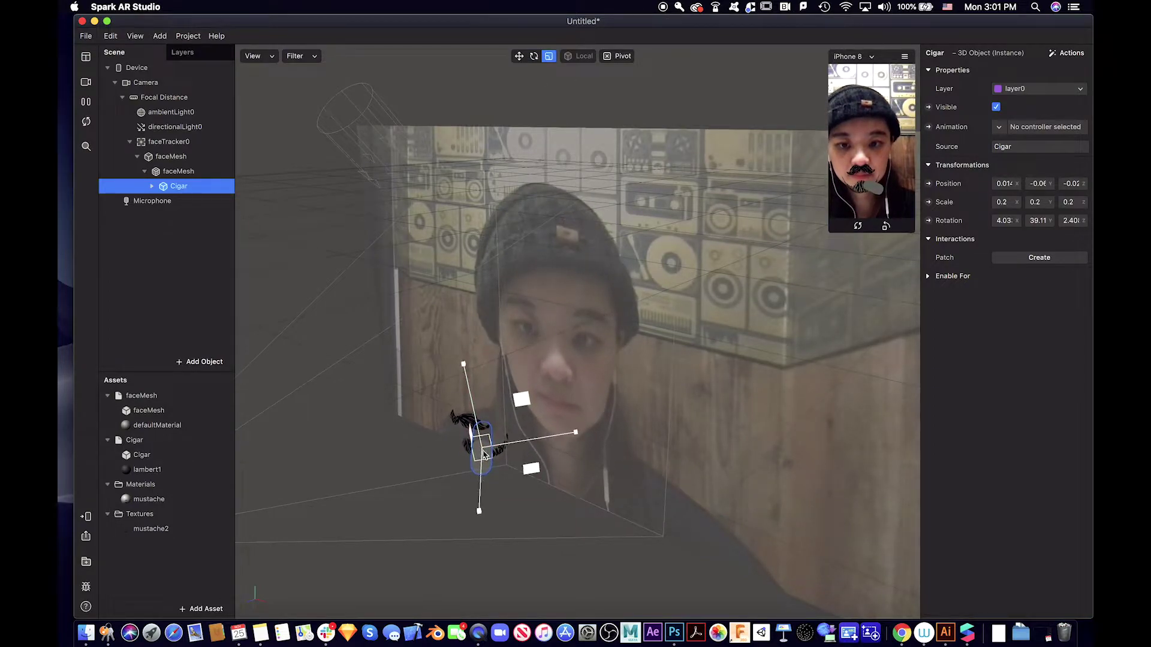
{"action": "left_click_drag", "start_coordinate": [497, 464], "coordinate": [522, 523]}
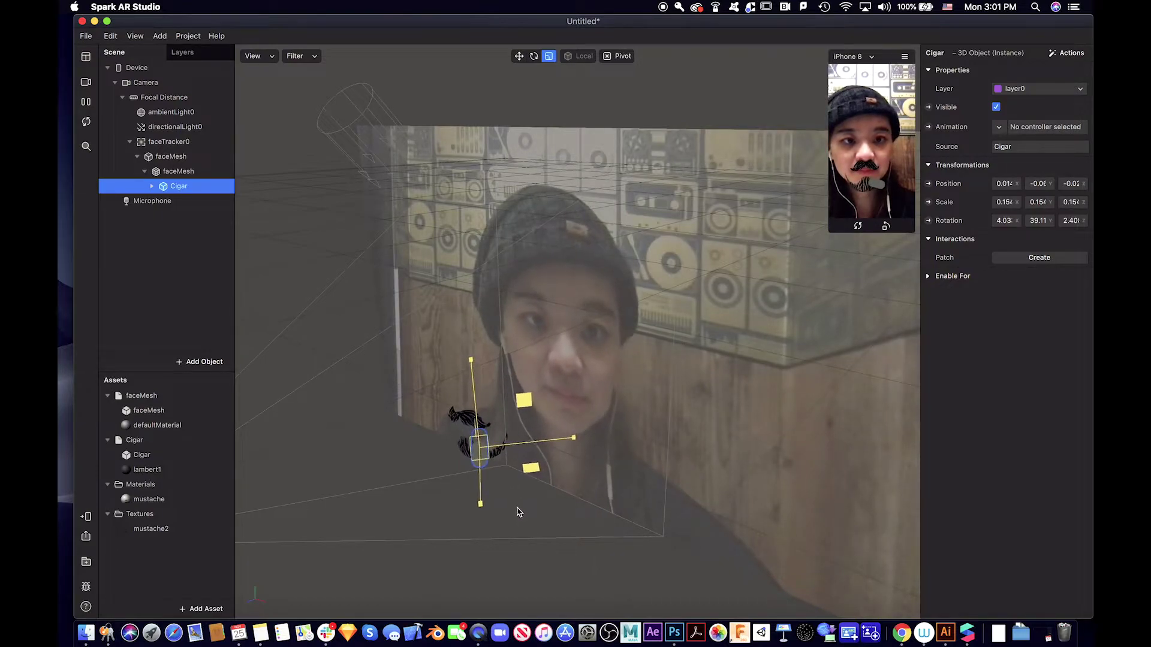
{"action": "left_click", "coordinate": [519, 56]}
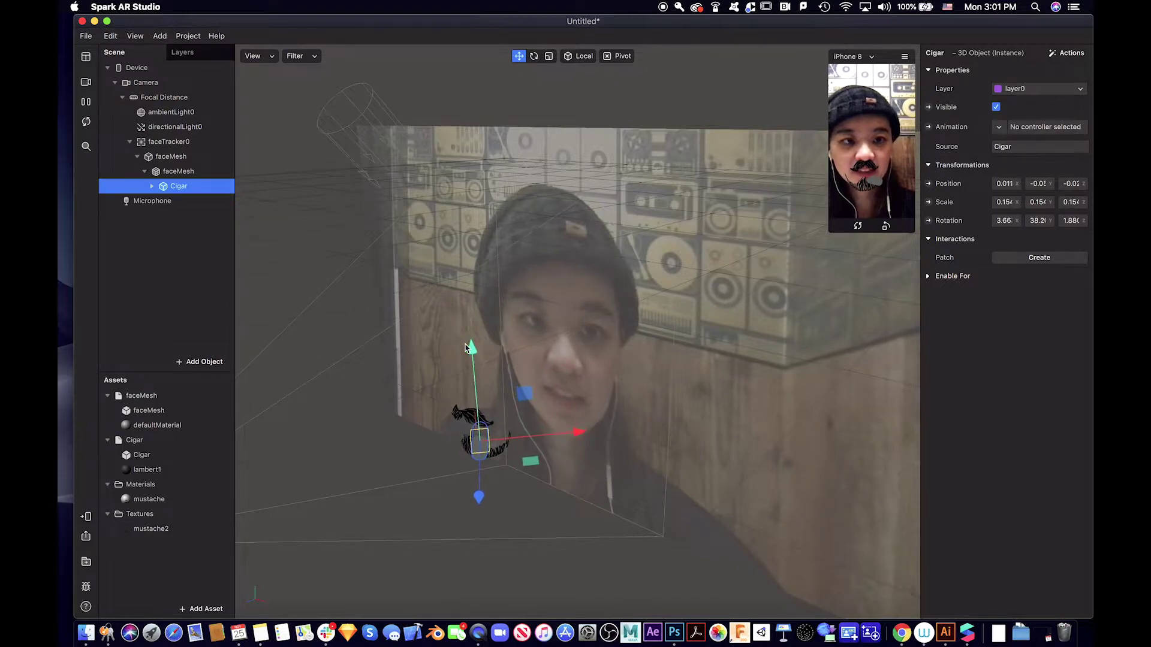
{"action": "left_click_drag", "start_coordinate": [469, 348], "coordinate": [467, 335]}
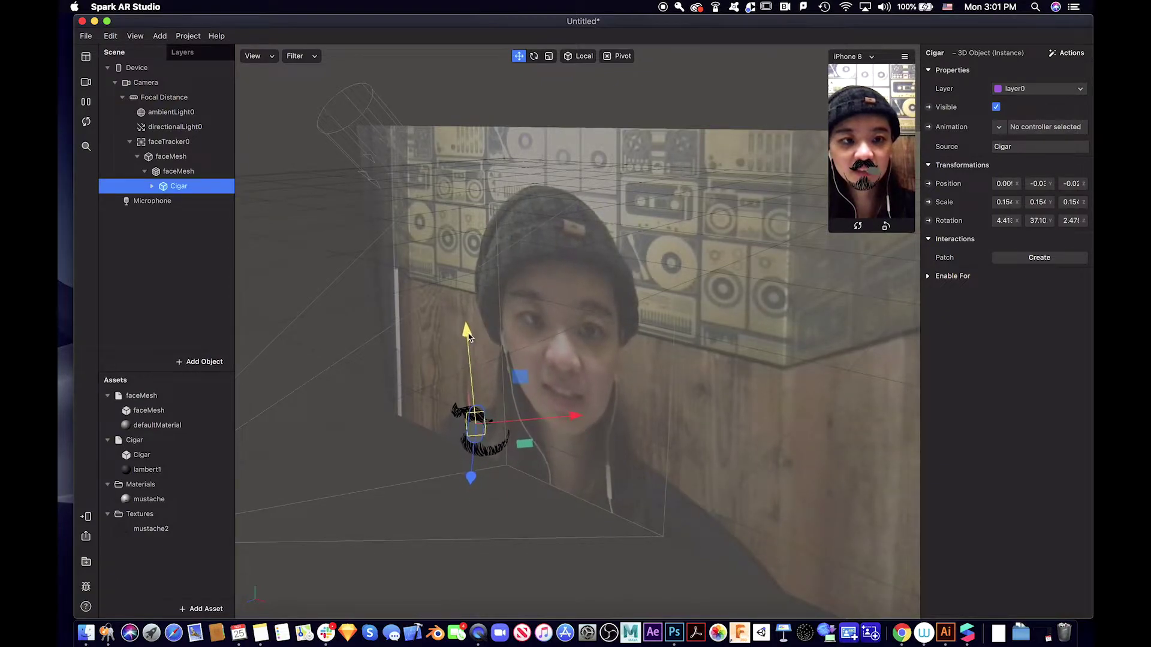
Rotate the Cigar to about 66 degrees around Y and move it to about X 0.03, Y -0.04, Z -0.01.
{"action": "left_click", "coordinate": [535, 56]}
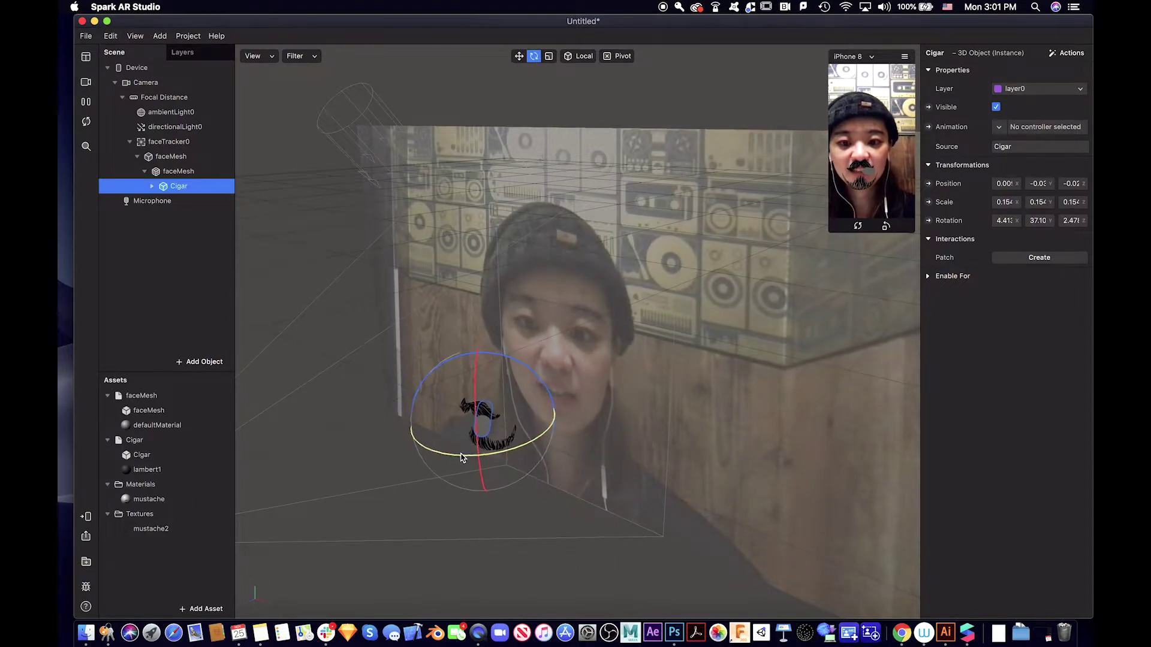
{"action": "left_click_drag", "start_coordinate": [462, 458], "coordinate": [486, 463]}
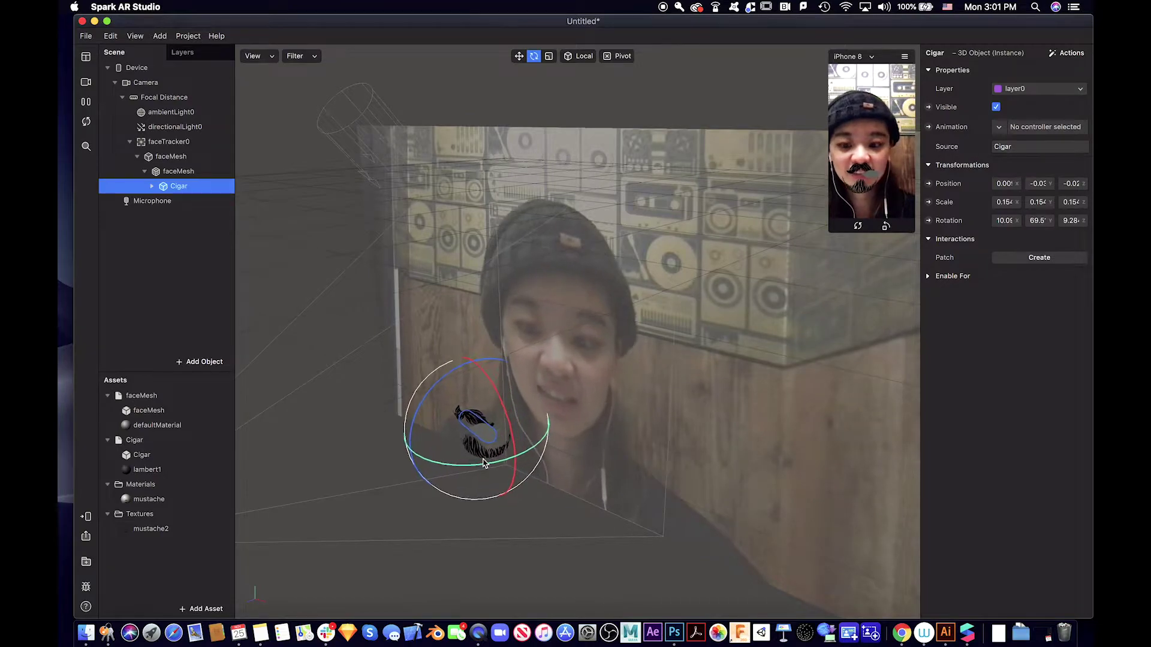
{"action": "left_click", "coordinate": [518, 56]}
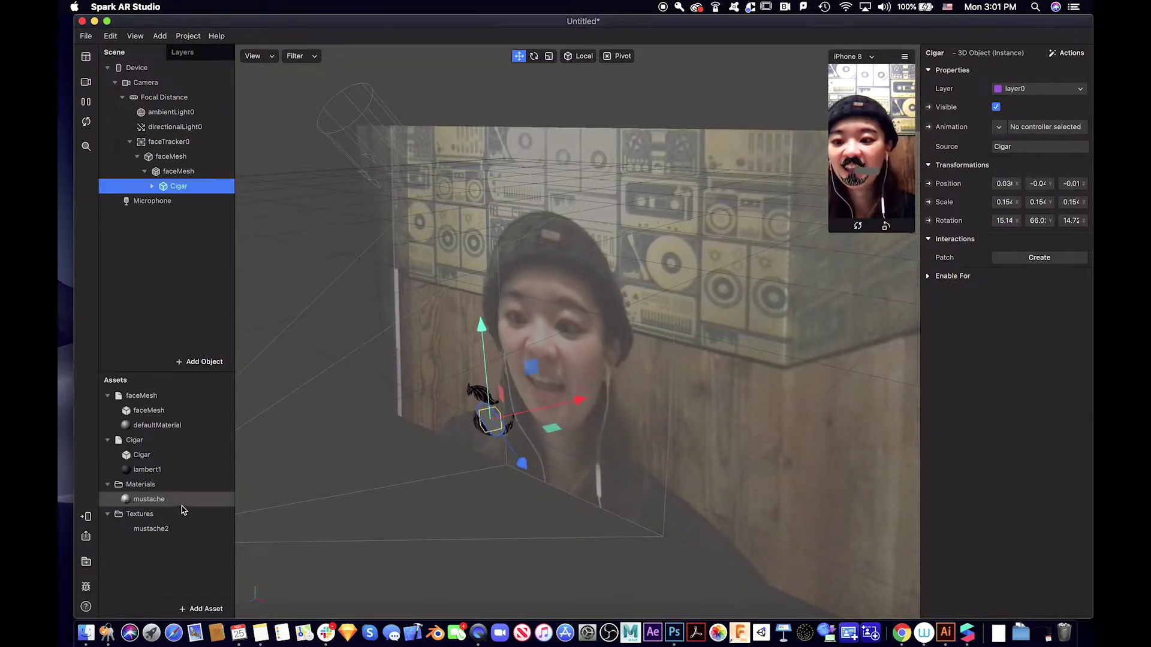
Create a new material in the Materials folder and name it cigar.
{"action": "left_click", "coordinate": [179, 485]}
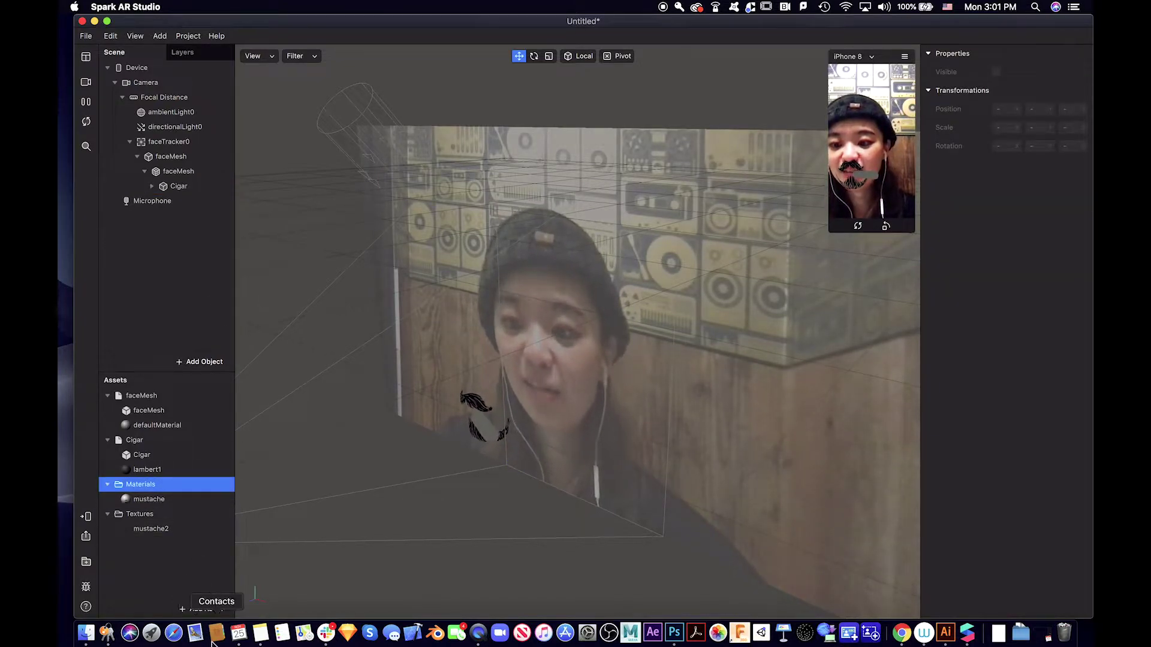
{"action": "left_click", "coordinate": [202, 609]}
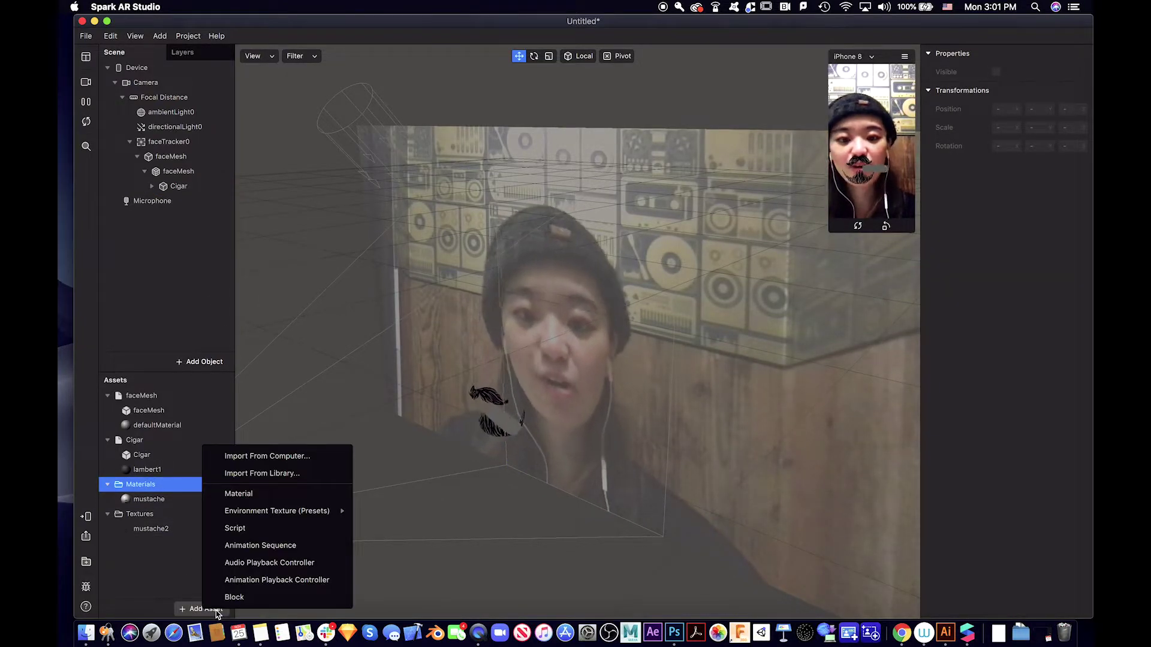
{"action": "left_click", "coordinate": [299, 494]}
{"action": "type", "text": "c"}
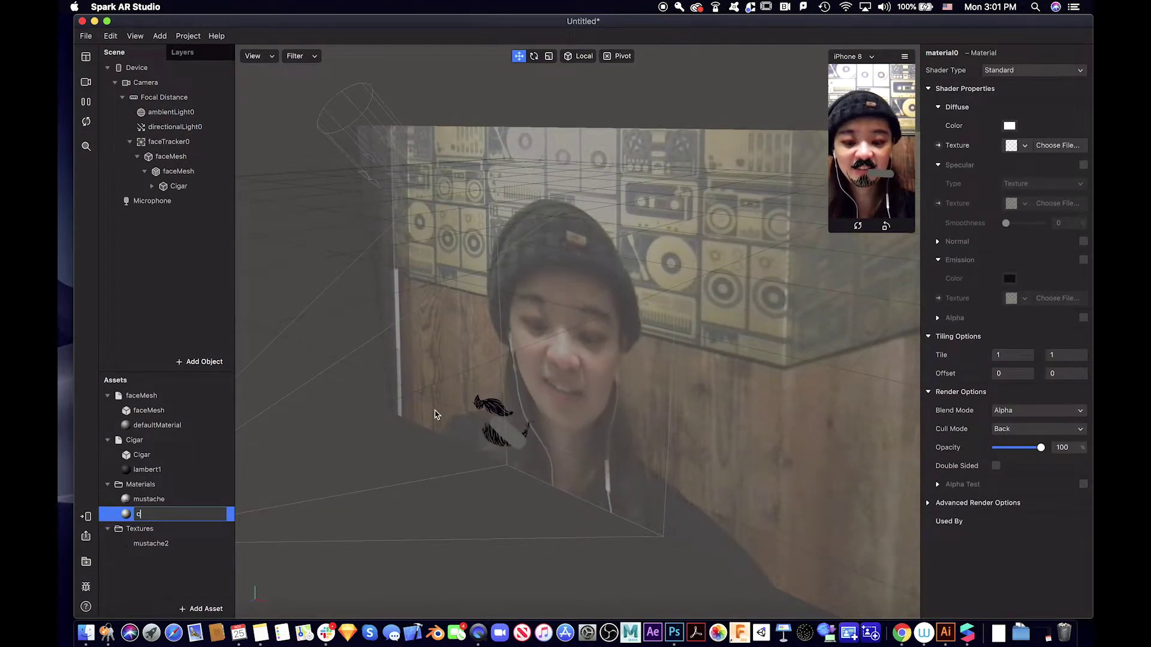
{"action": "type", "text": "igar"}
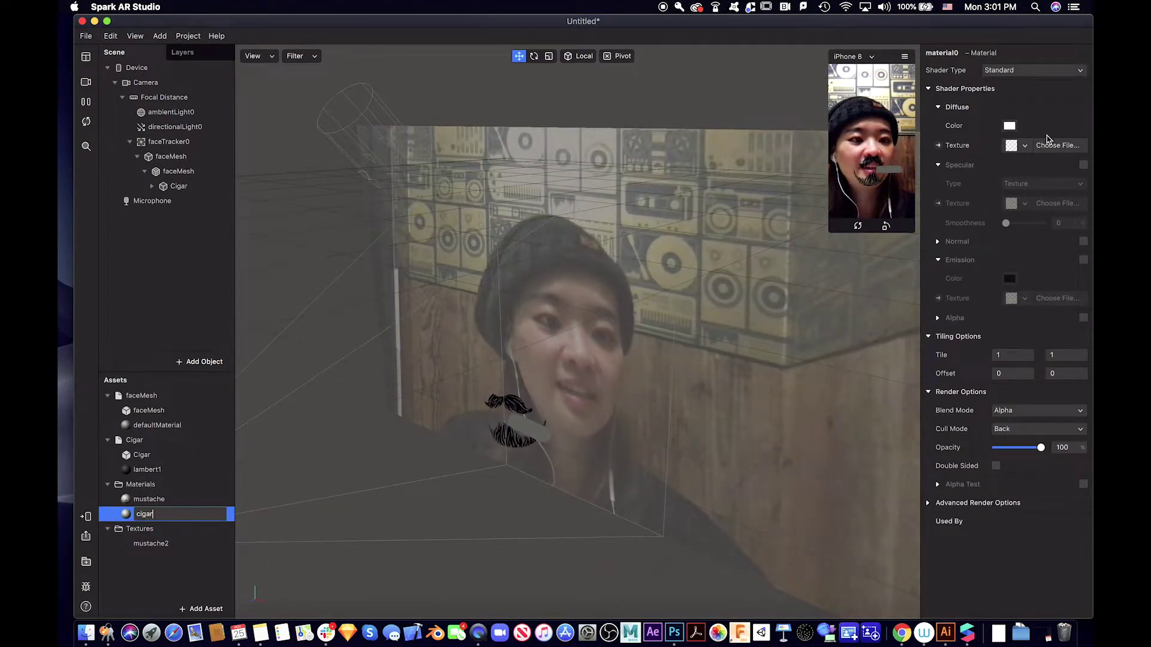
{"action": "key", "text": "Return"}
Load initialShadingGroup_albedo.jpg from the textures folder as the cigar material's diffuse texture.
{"action": "left_click", "coordinate": [1024, 146]}
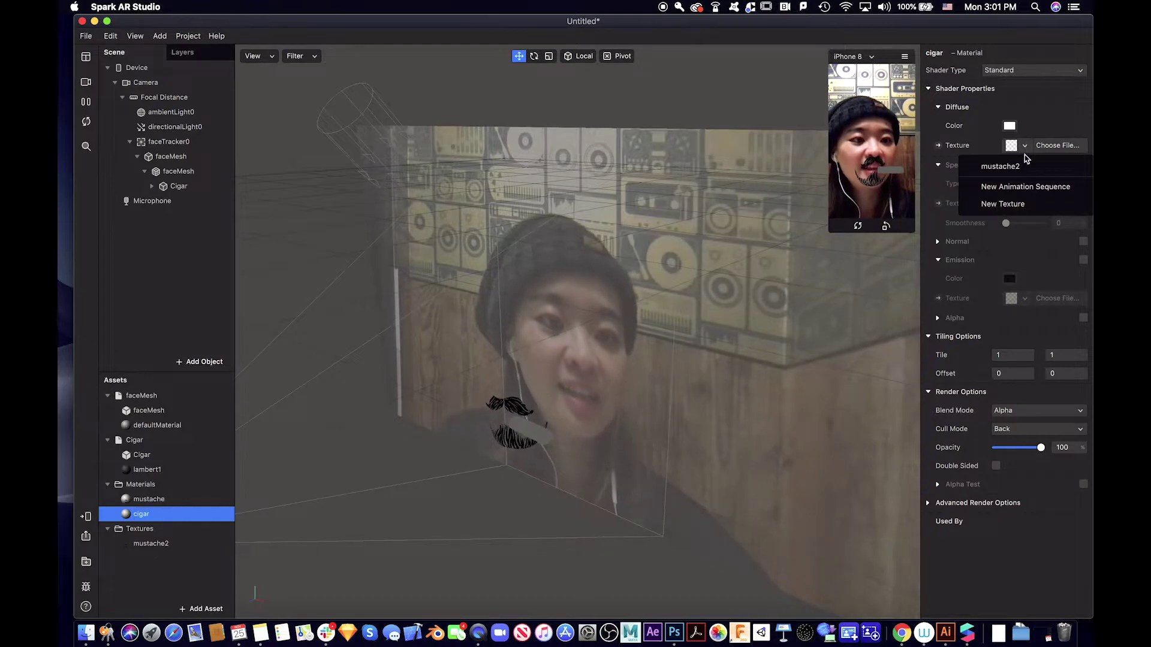
{"action": "left_click", "coordinate": [1023, 204]}
{"action": "left_click", "coordinate": [763, 105]}
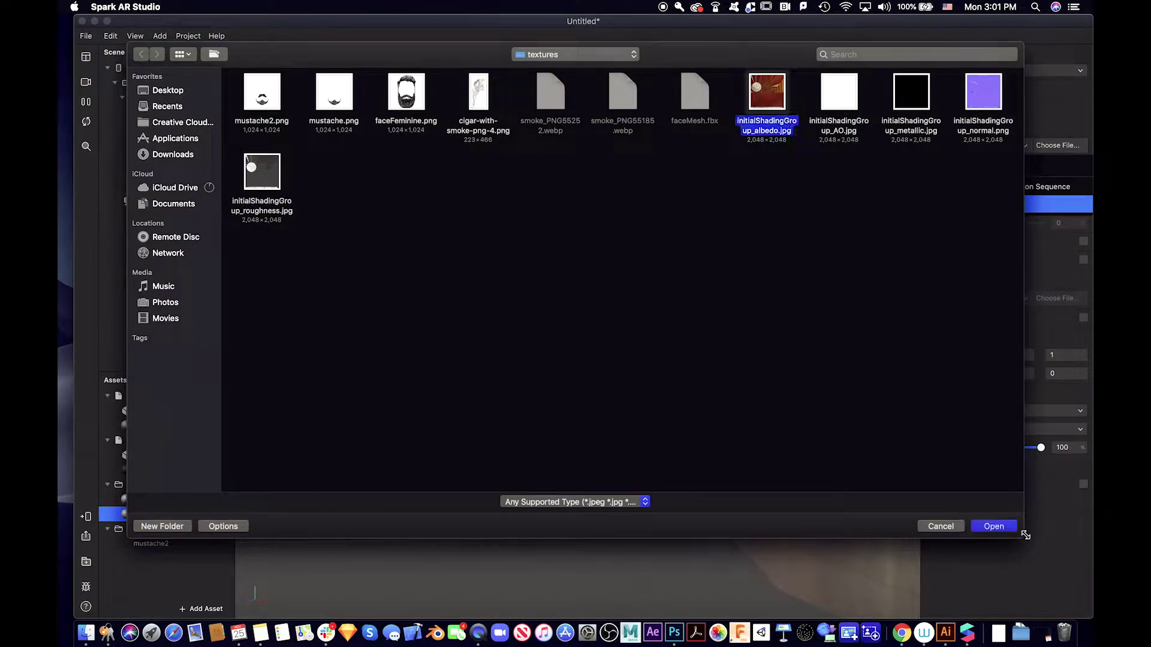
{"action": "left_click", "coordinate": [994, 527]}
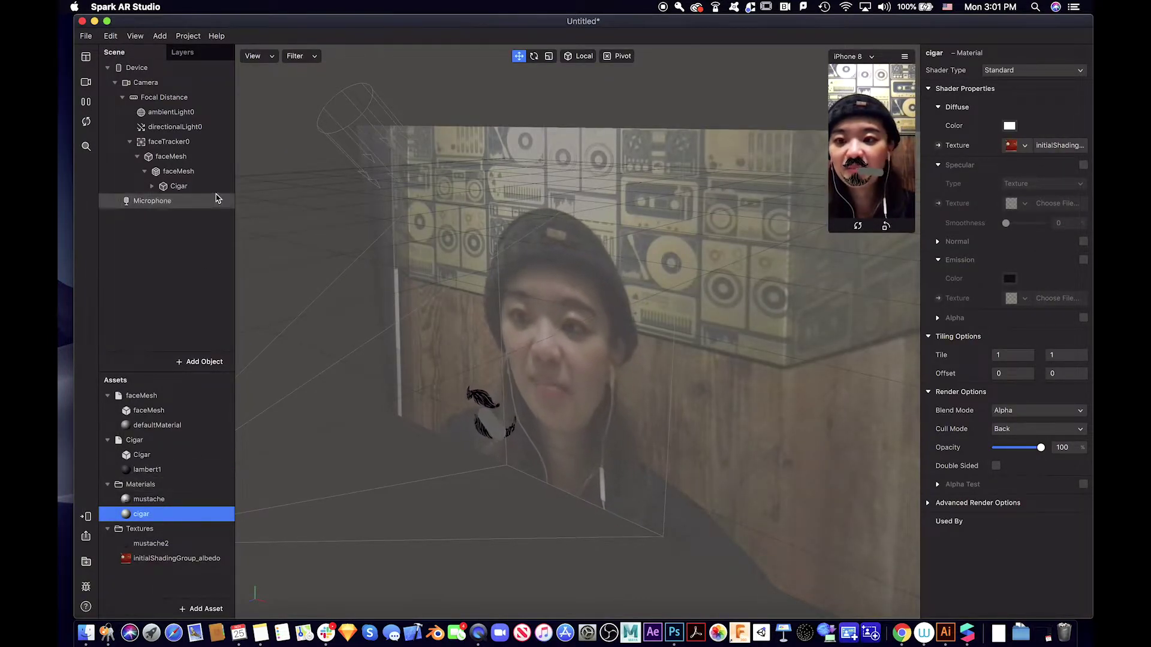
Replace the lambert1 material on the Cigar mesh inside the Cigar object with the cigar material.
{"action": "left_click", "coordinate": [210, 187]}
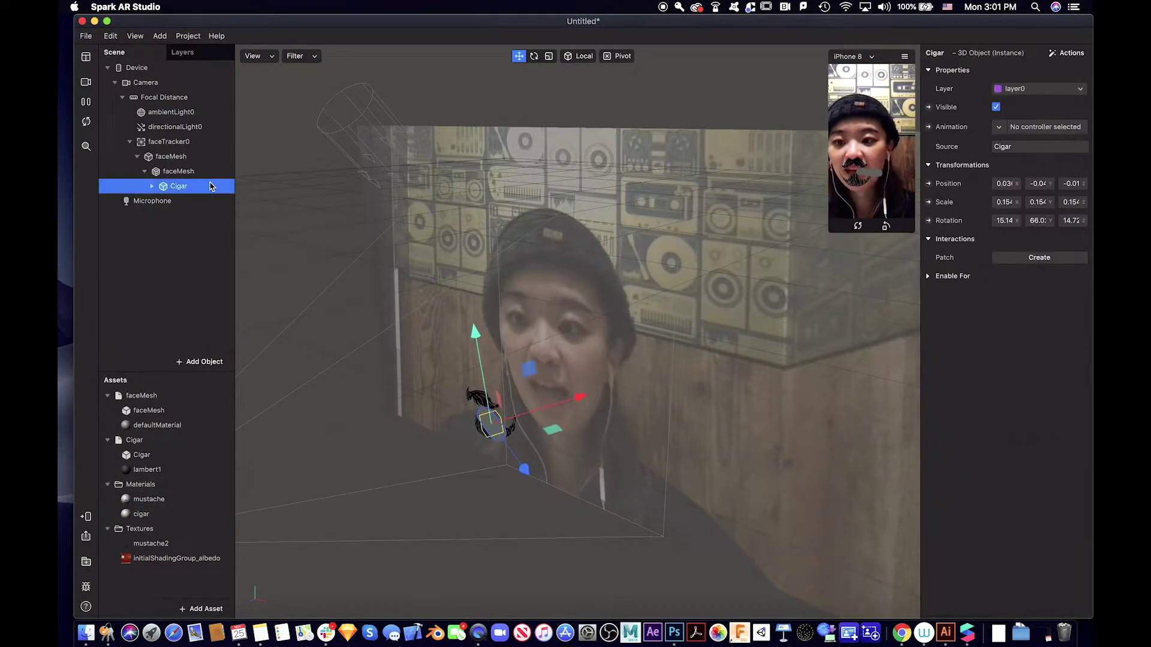
{"action": "left_click", "coordinate": [152, 187]}
{"action": "left_click", "coordinate": [207, 201]}
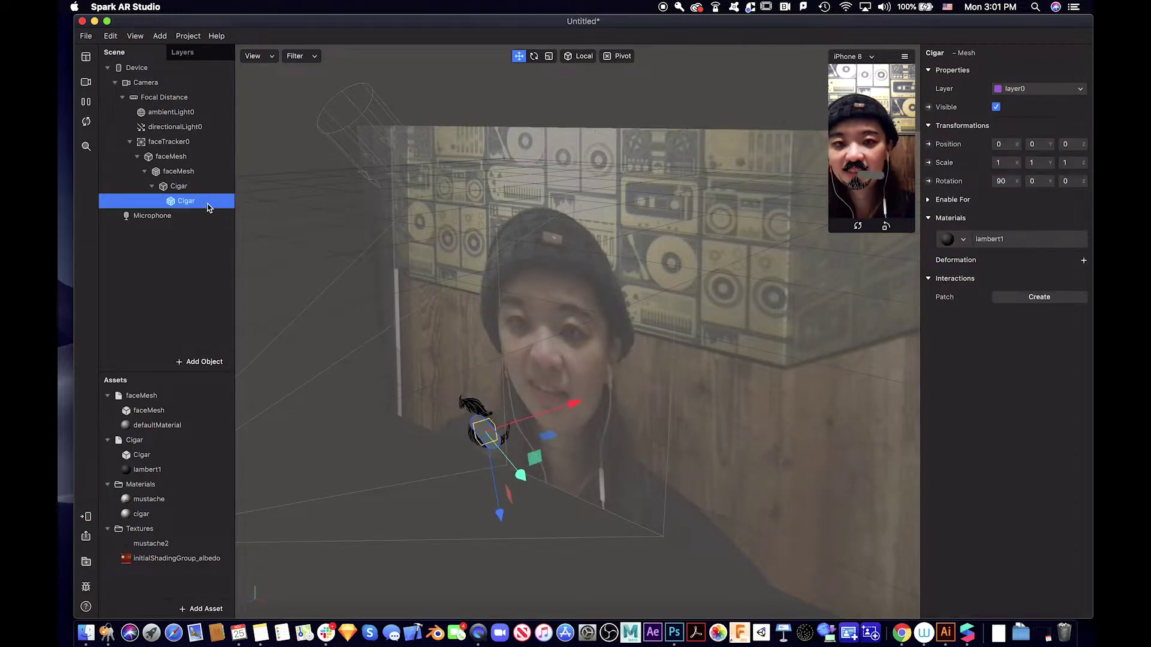
{"action": "left_click", "coordinate": [972, 241]}
{"action": "left_click", "coordinate": [998, 312]}
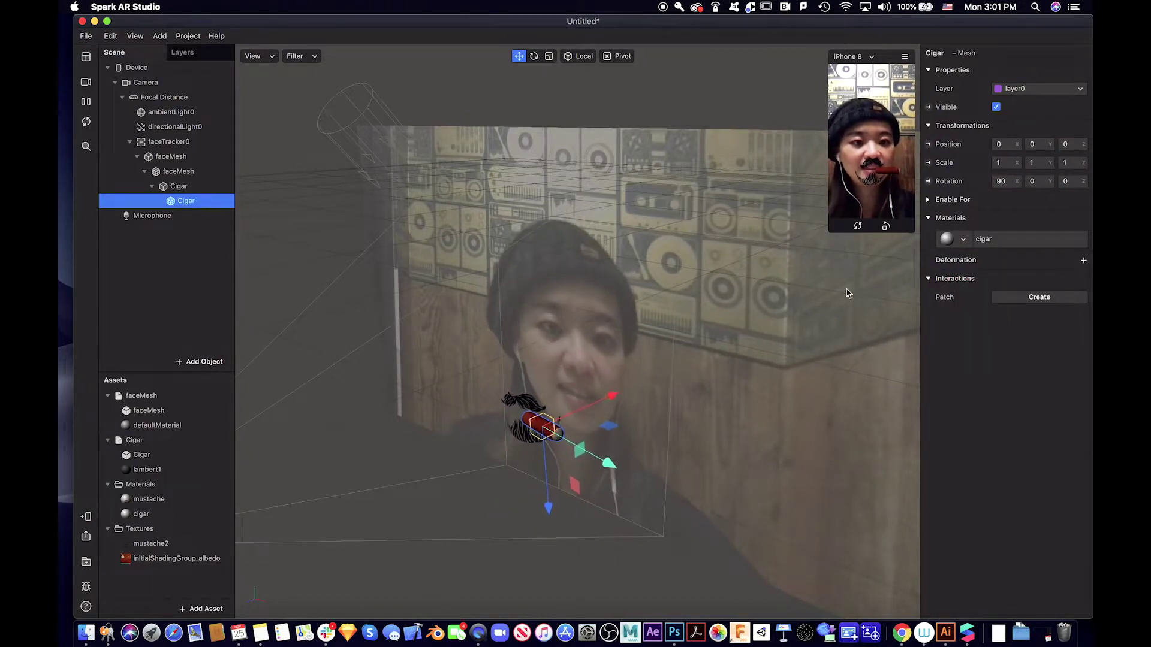
Shift the Cigar mesh to about X -0.03, Y 0.028, Z -0.04 and rotate it to about -31.2 degrees around Y.
{"action": "left_click_drag", "start_coordinate": [534, 507], "coordinate": [536, 510]}
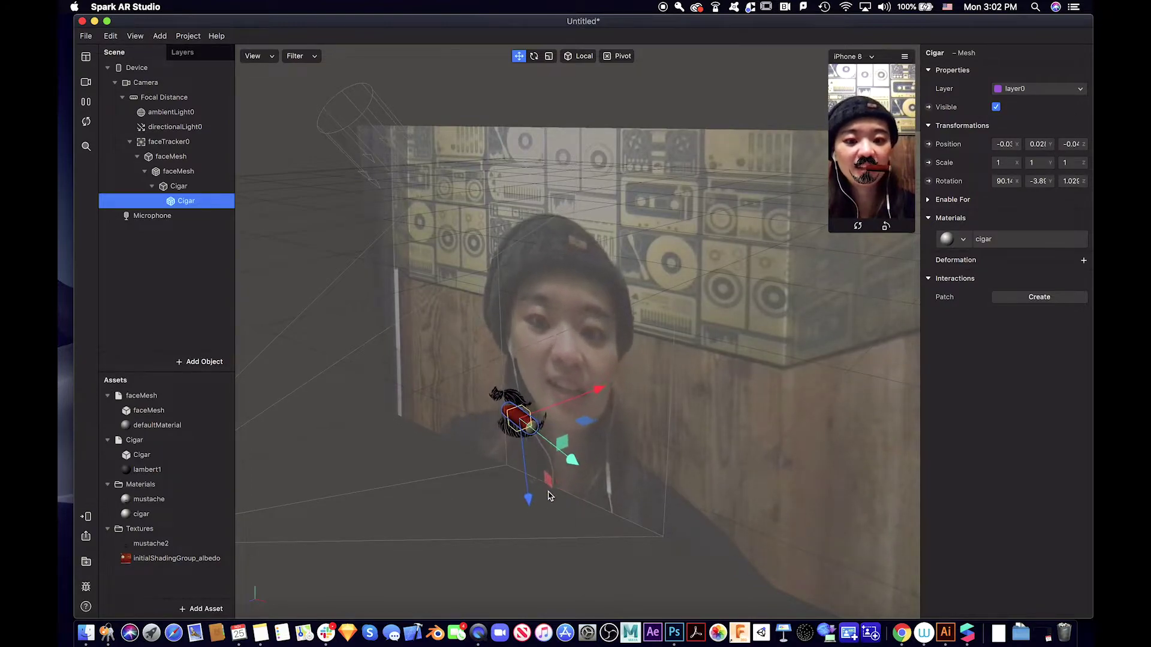
{"action": "left_click", "coordinate": [536, 56]}
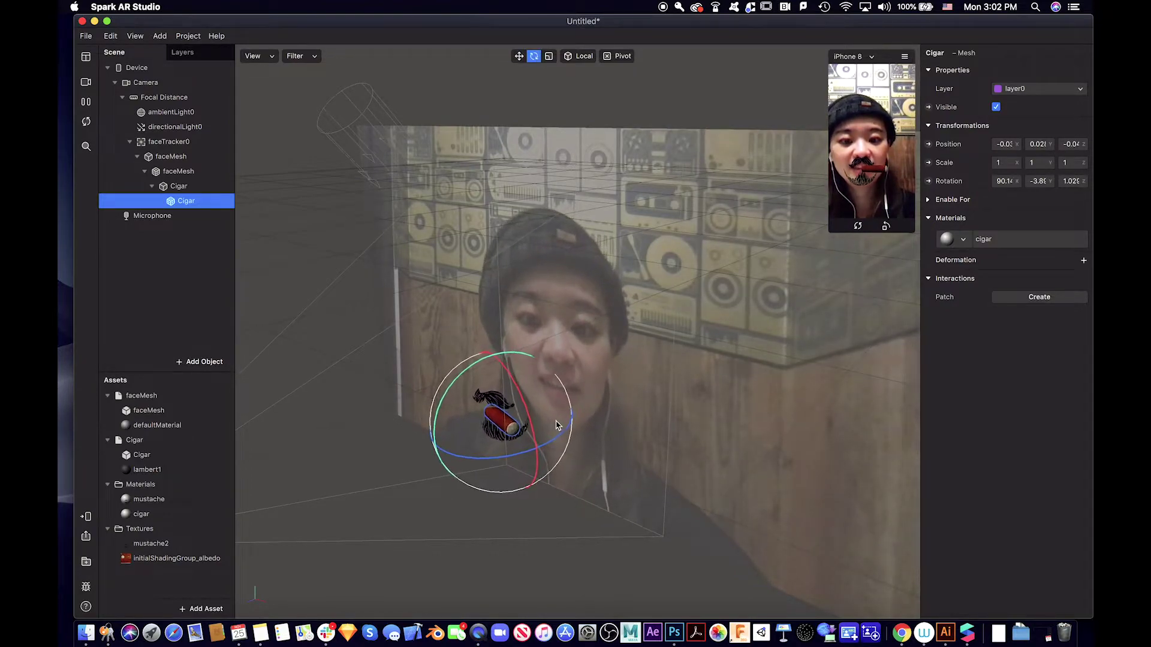
{"action": "left_click_drag", "start_coordinate": [552, 443], "coordinate": [530, 449]}
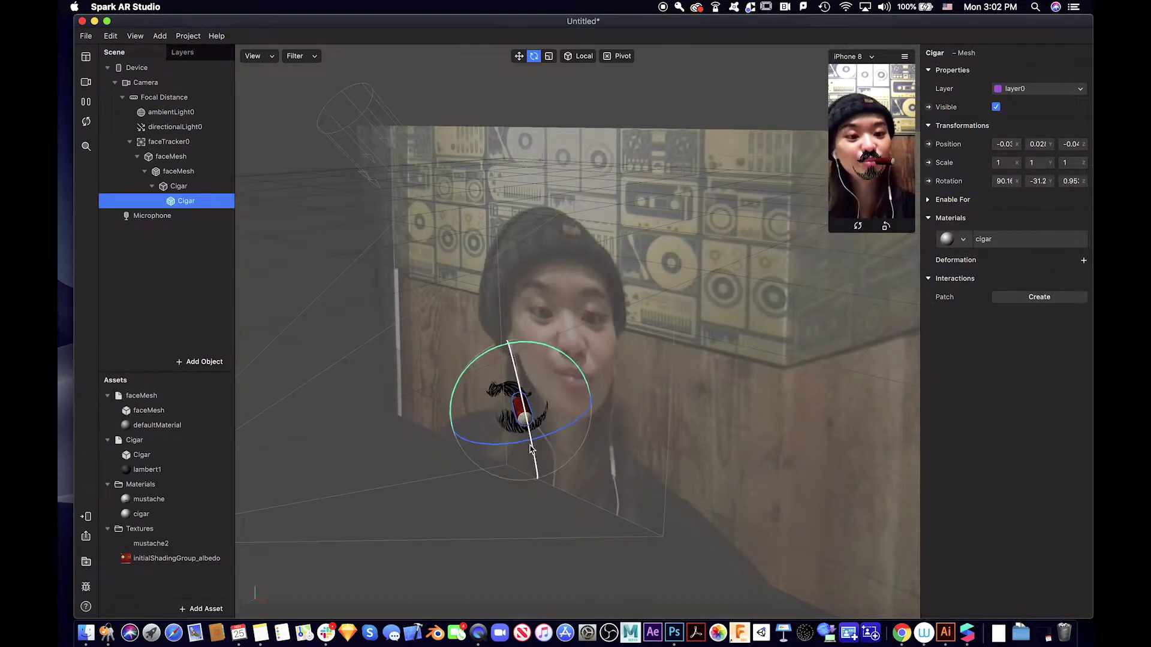
Add a particle system as a child of the Cigar mesh and move it to the cigar's tip, at about Y 0.22.
{"action": "right_click", "coordinate": [189, 204]}
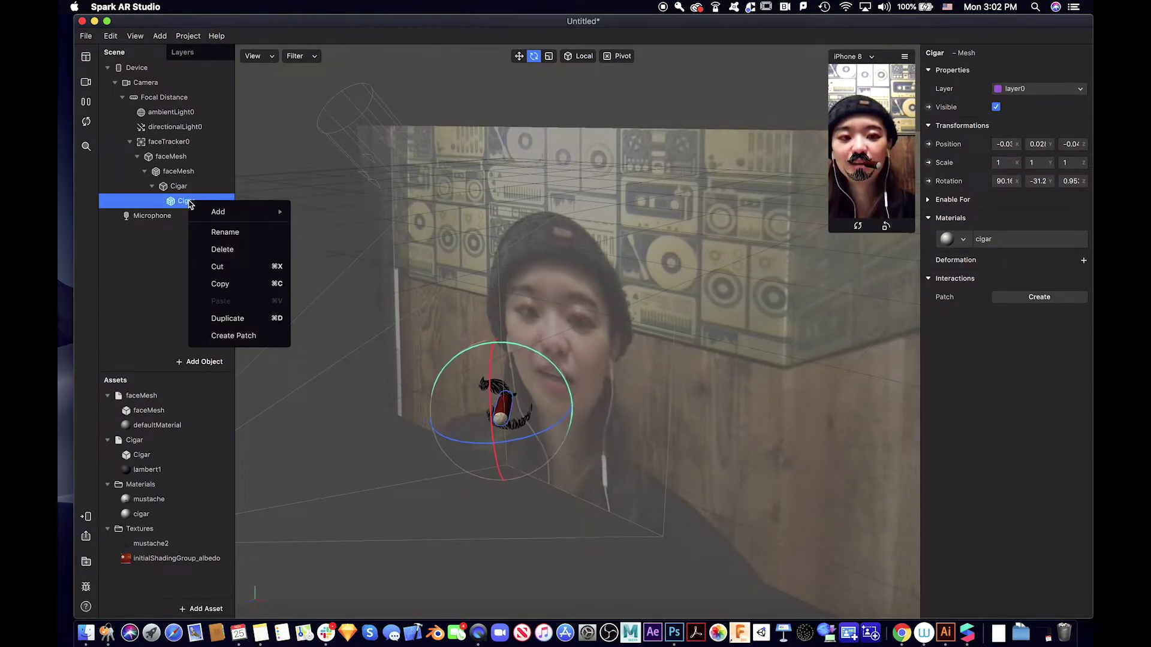
{"action": "mouse_move", "coordinate": [221, 212]}
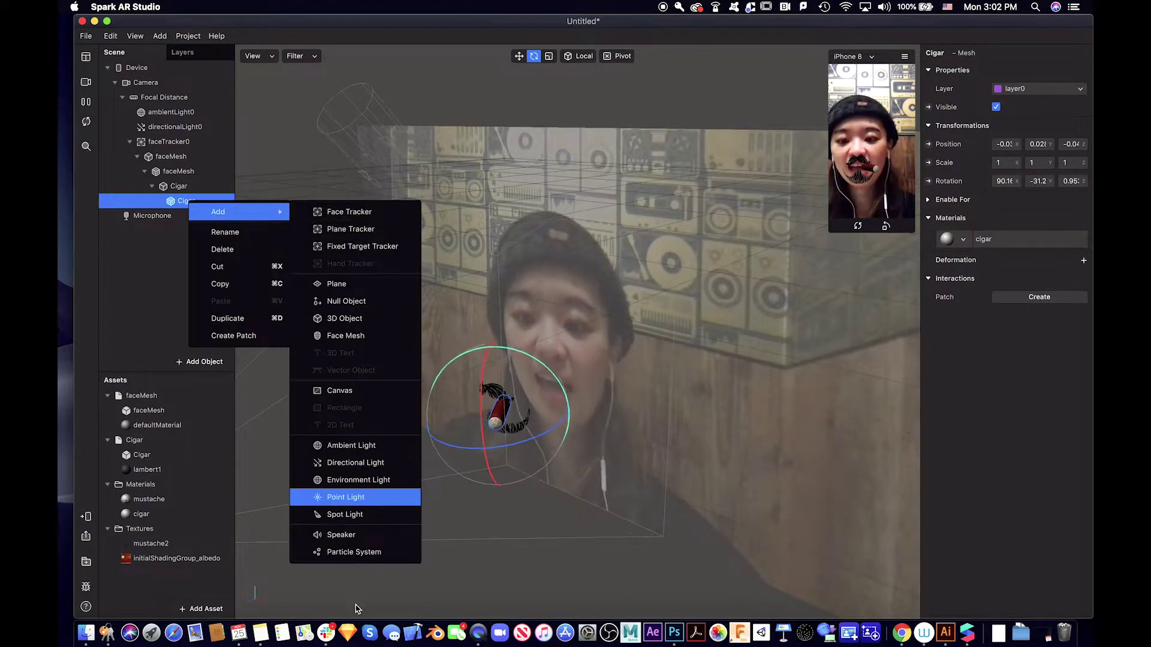
{"action": "left_click", "coordinate": [372, 552]}
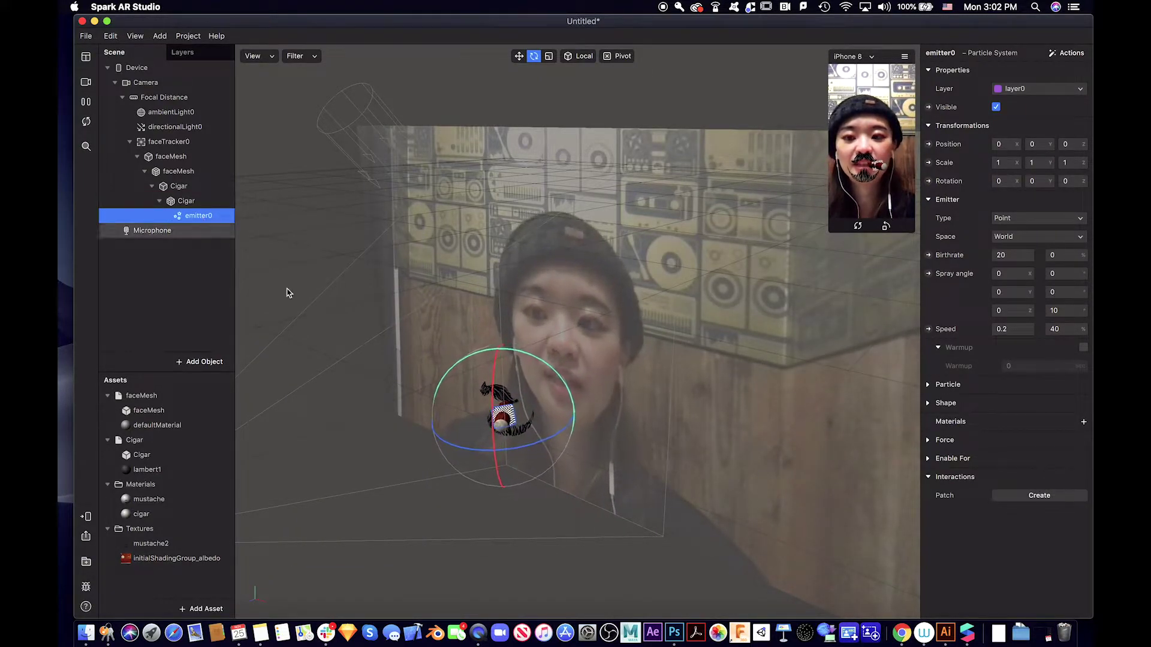
{"action": "left_click", "coordinate": [519, 57]}
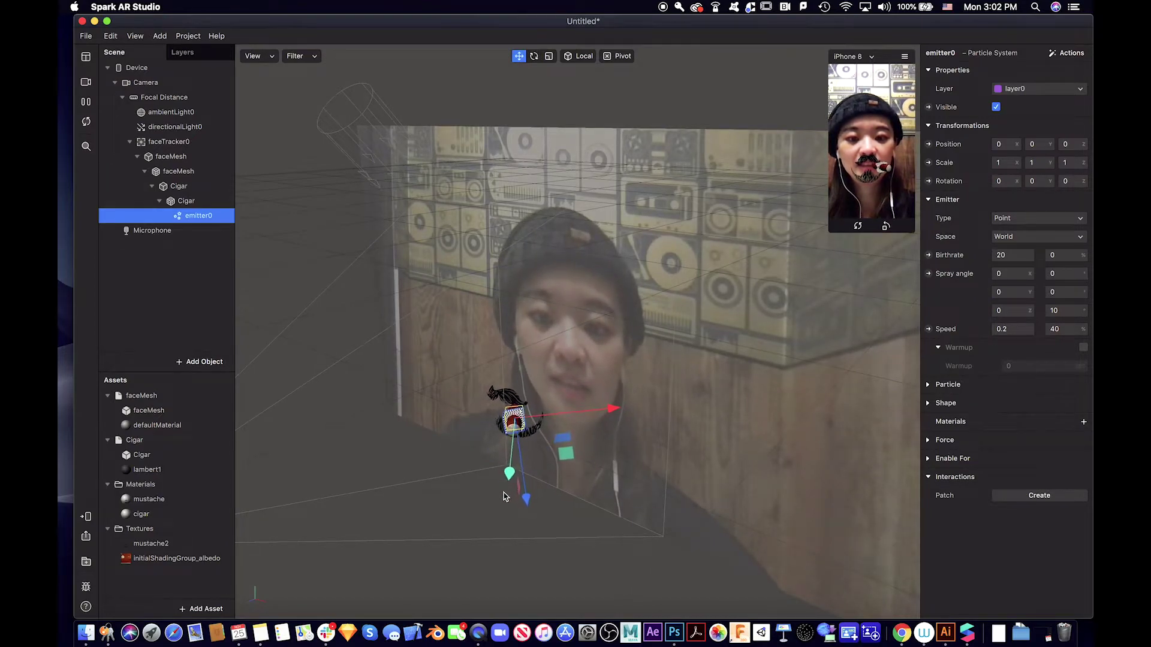
{"action": "left_click_drag", "start_coordinate": [504, 487], "coordinate": [506, 500]}
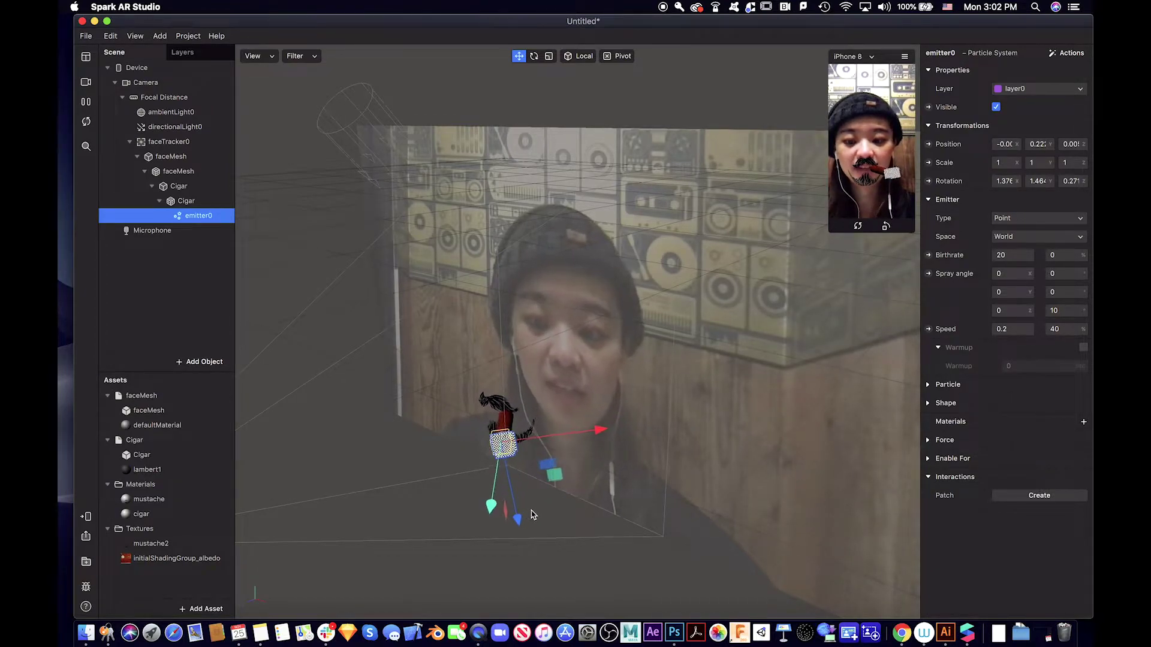
Rotate the particle emitter to about -24 degrees on X, -52.4 on Y and -151 on Z.
{"action": "left_click", "coordinate": [534, 56]}
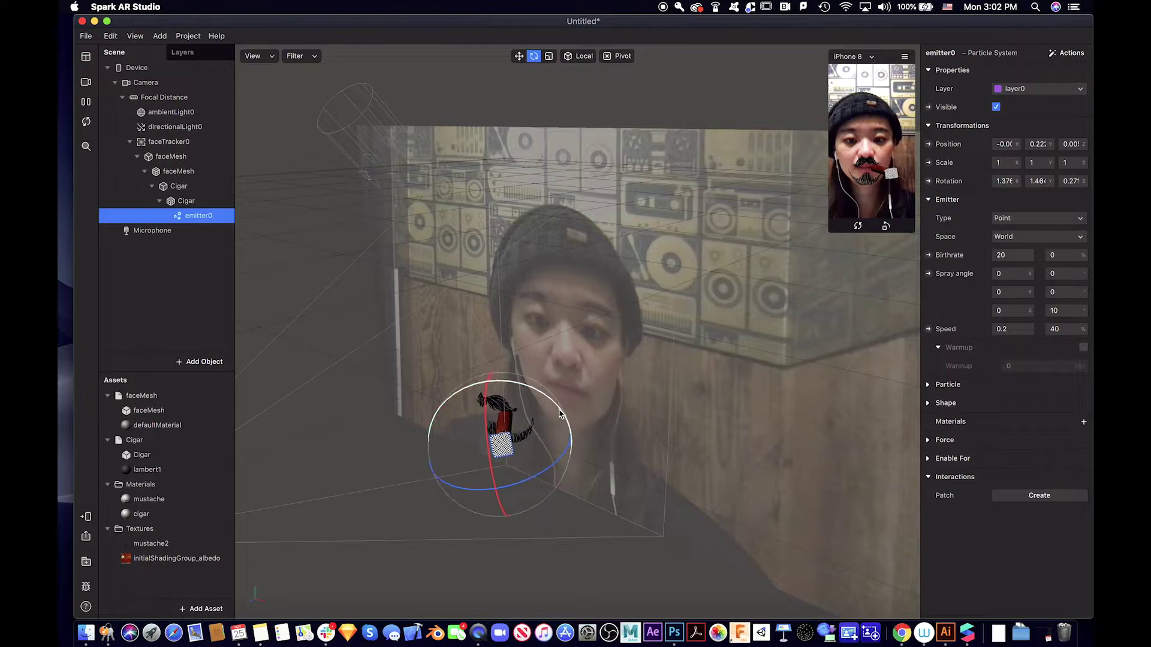
{"action": "left_click_drag", "start_coordinate": [552, 406], "coordinate": [613, 494]}
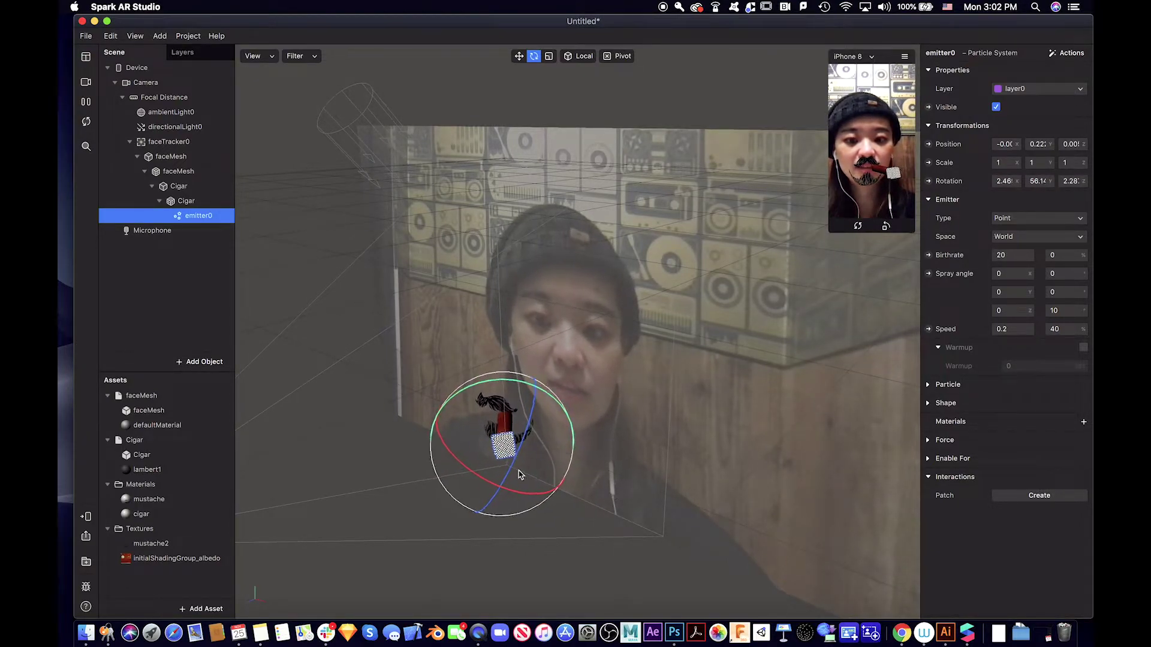
{"action": "left_click_drag", "start_coordinate": [499, 457], "coordinate": [491, 395]}
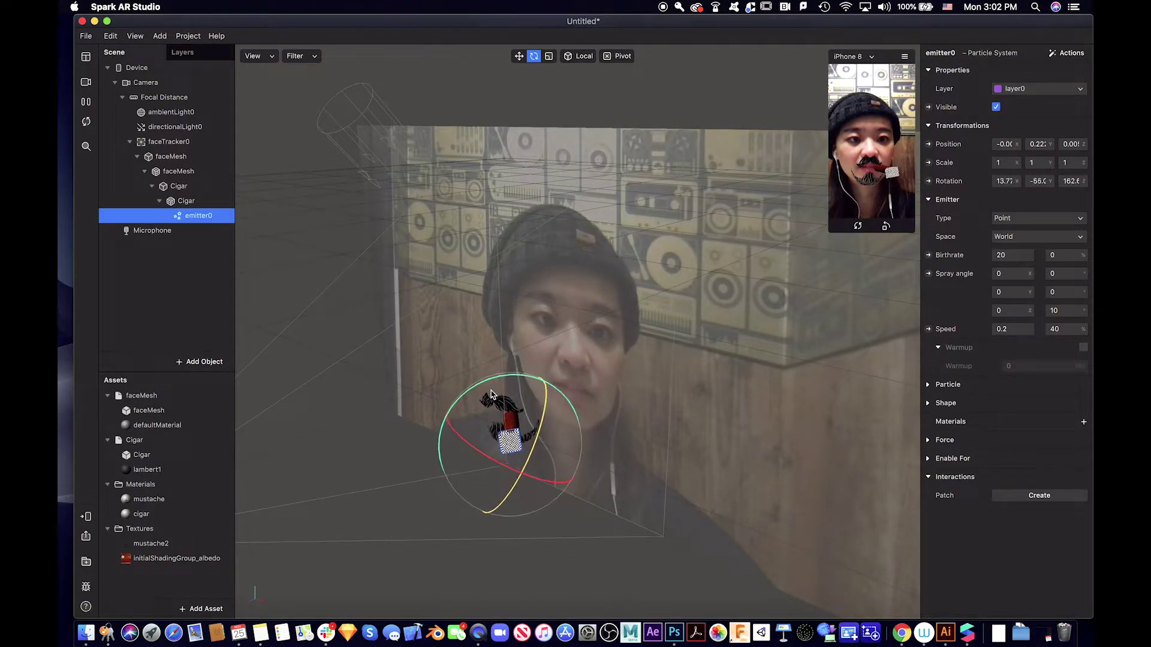
{"action": "left_click_drag", "start_coordinate": [495, 330], "coordinate": [576, 354]}
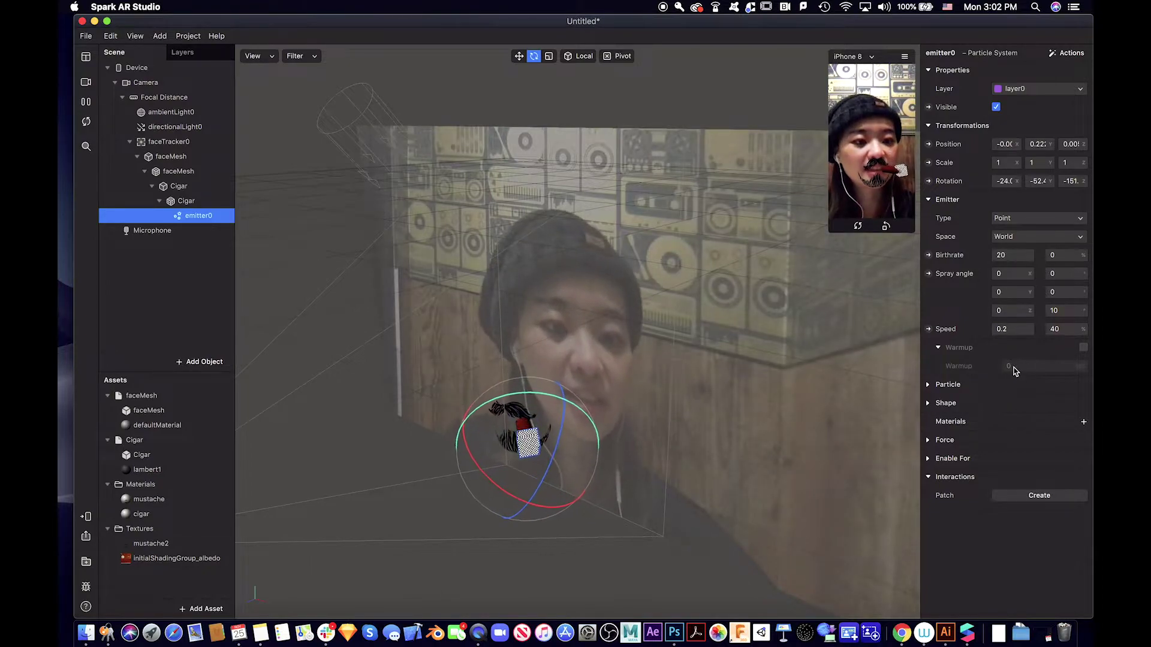
{"action": "left_click", "coordinate": [928, 385]}
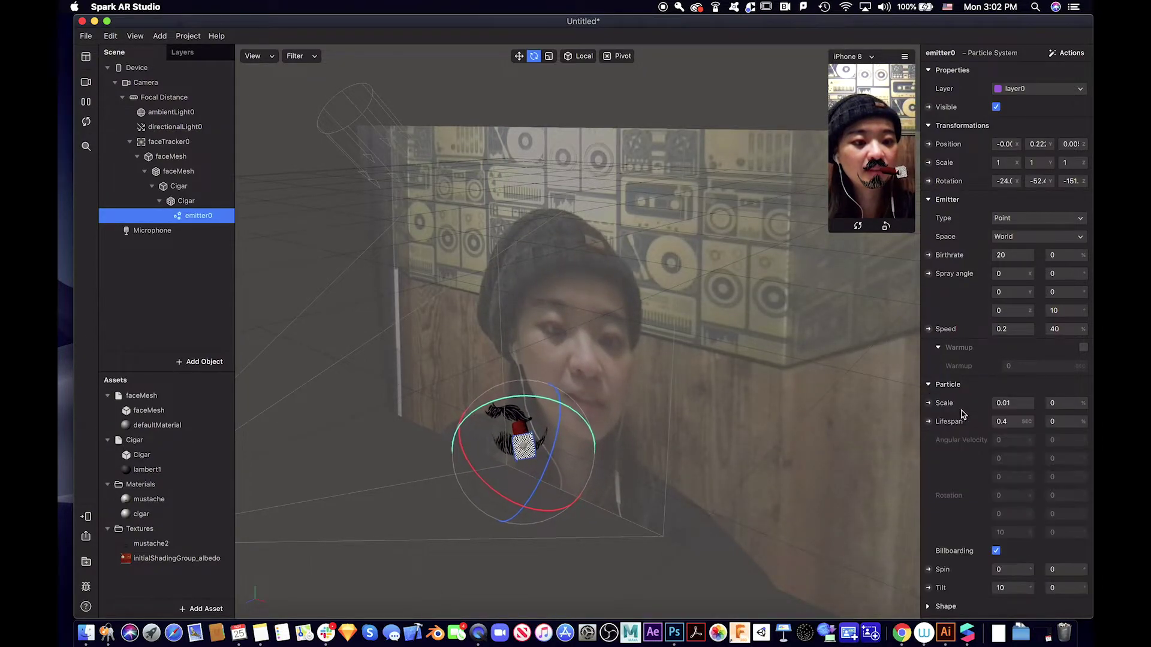
{"action": "scroll", "coordinate": [959, 414], "scroll_direction": "down", "scroll_amount": 3}
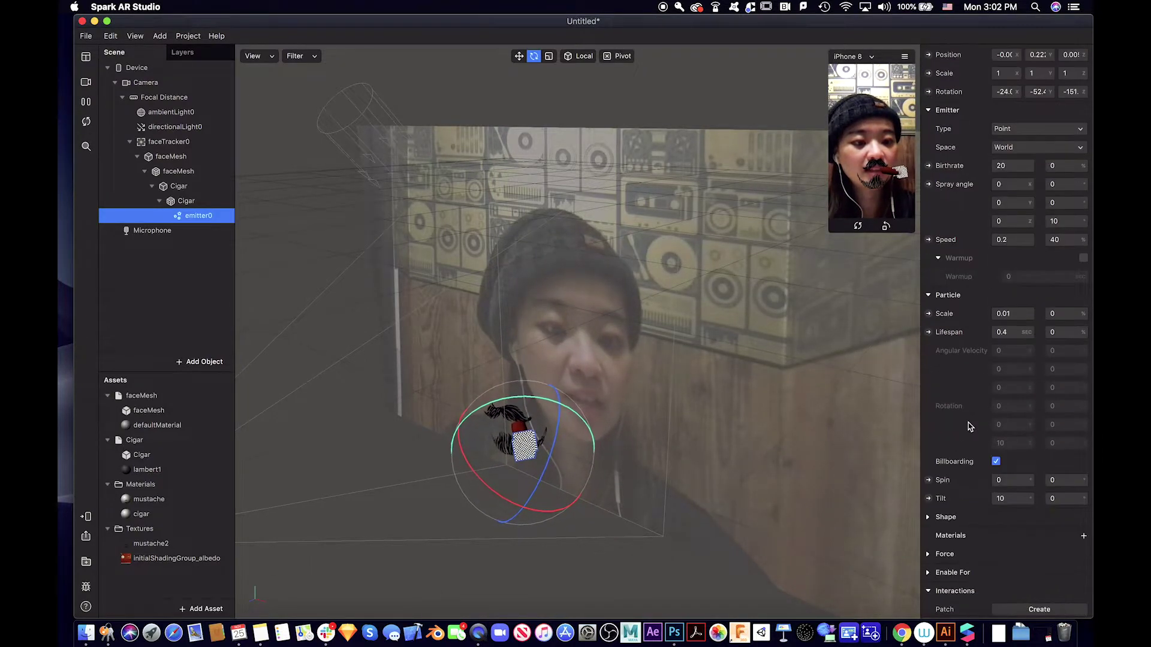
Create a new material in the project assets and name it smoke.
{"action": "left_click", "coordinate": [143, 485]}
{"action": "right_click", "coordinate": [144, 488]}
{"action": "left_click", "coordinate": [118, 589]}
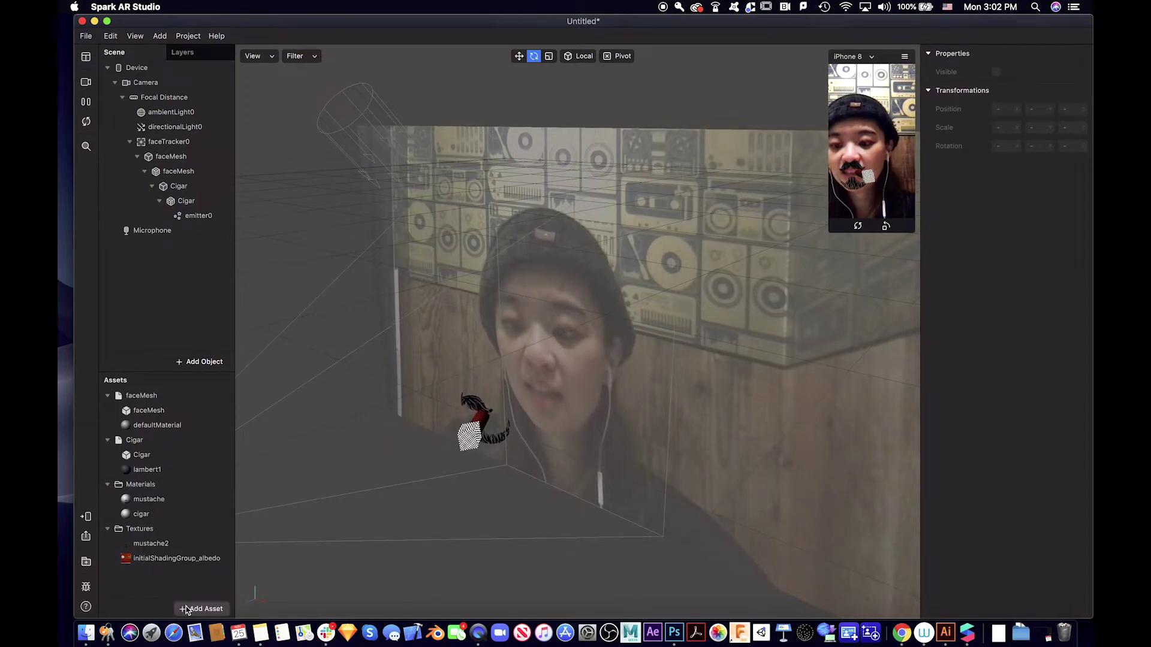
{"action": "left_click", "coordinate": [203, 608]}
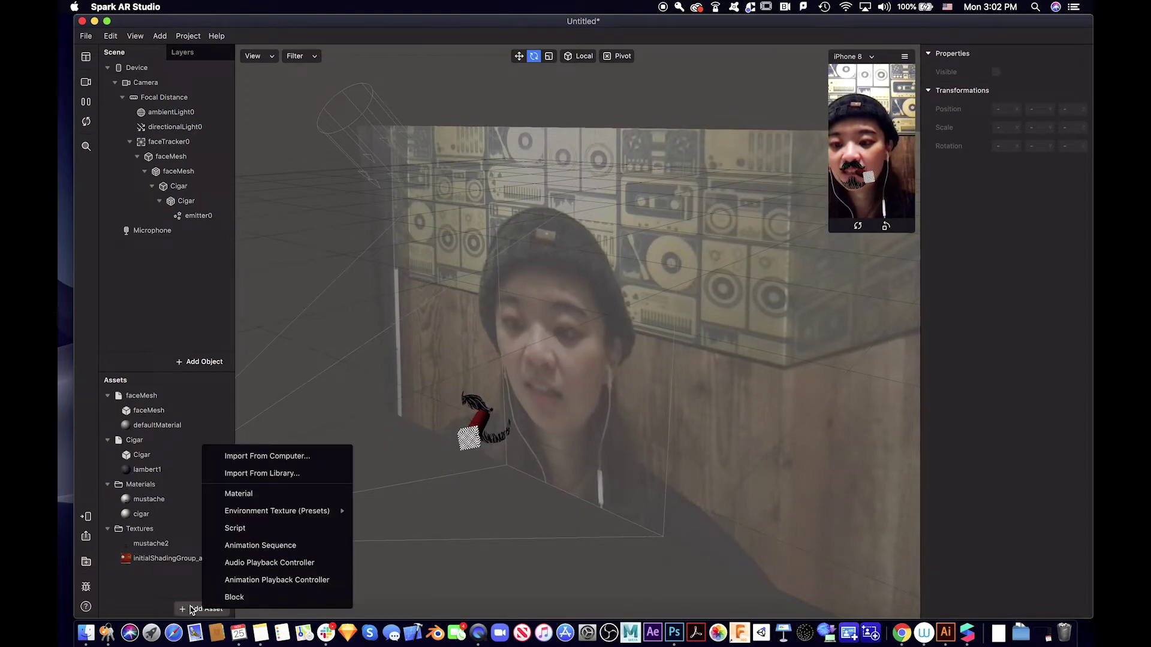
{"action": "left_click", "coordinate": [279, 493]}
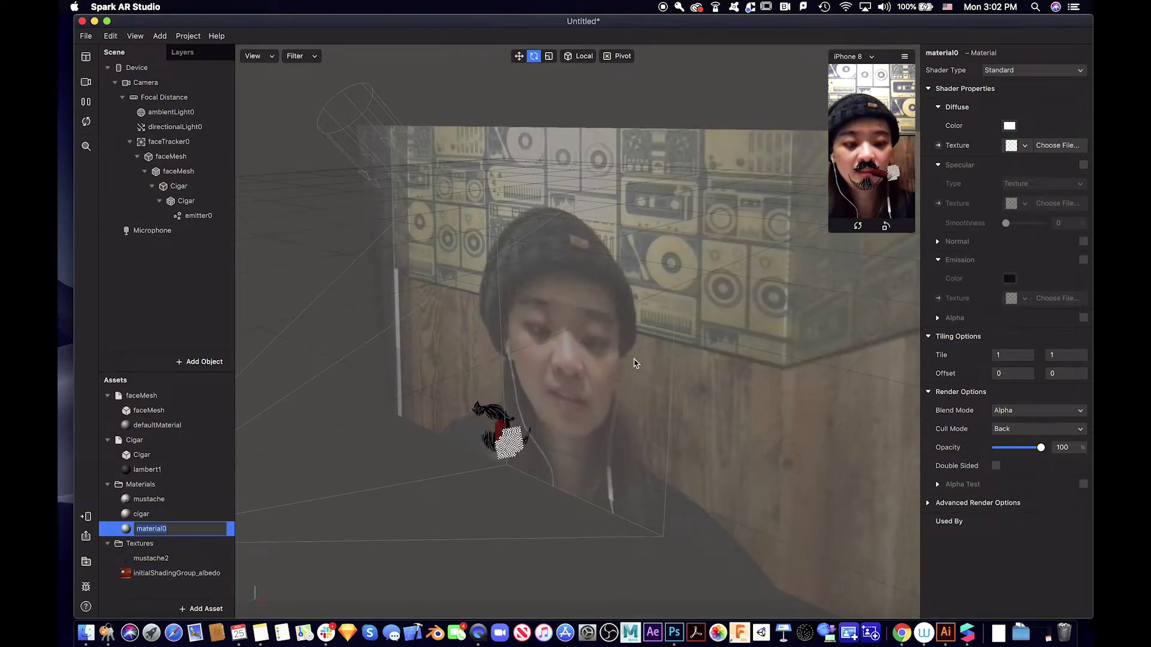
{"action": "type", "text": "smoke"}
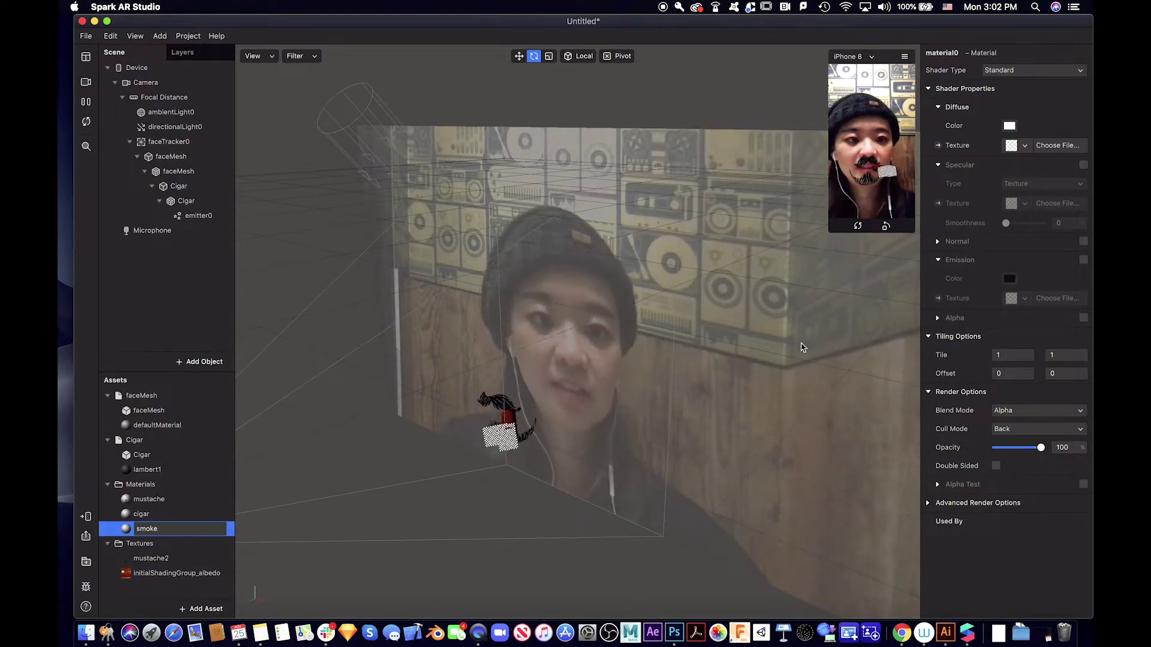
{"action": "key", "text": "Return"}
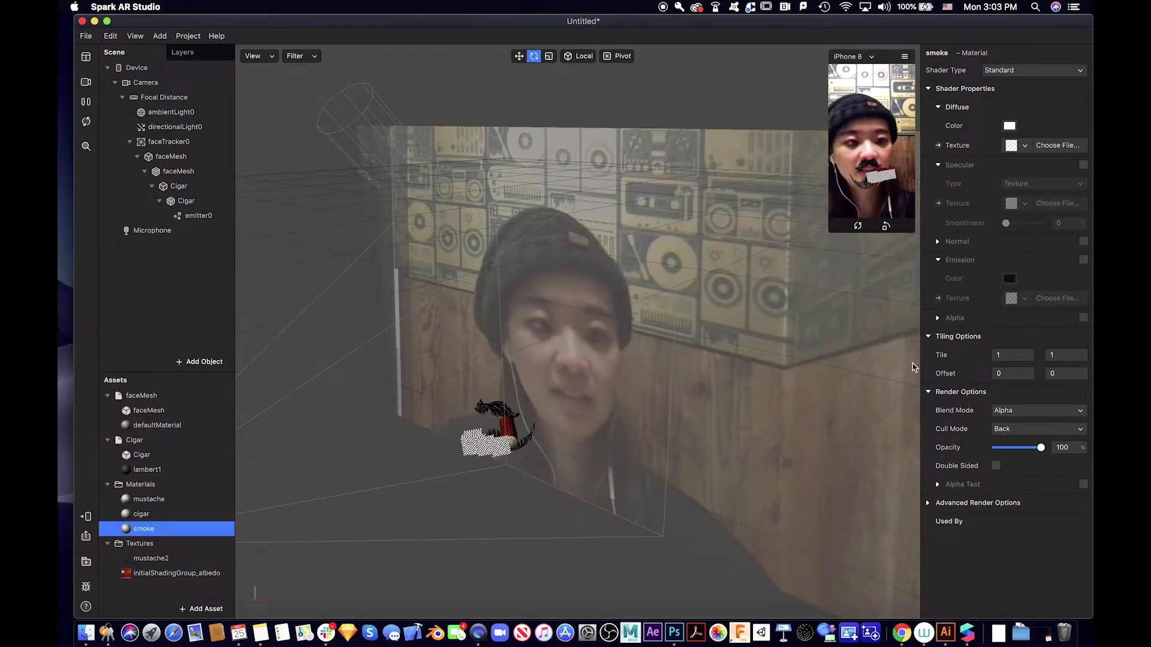
Load cigar-with-smoke-png-4.png from the textures folder as the smoke material's diffuse texture.
{"action": "left_click", "coordinate": [1025, 145]}
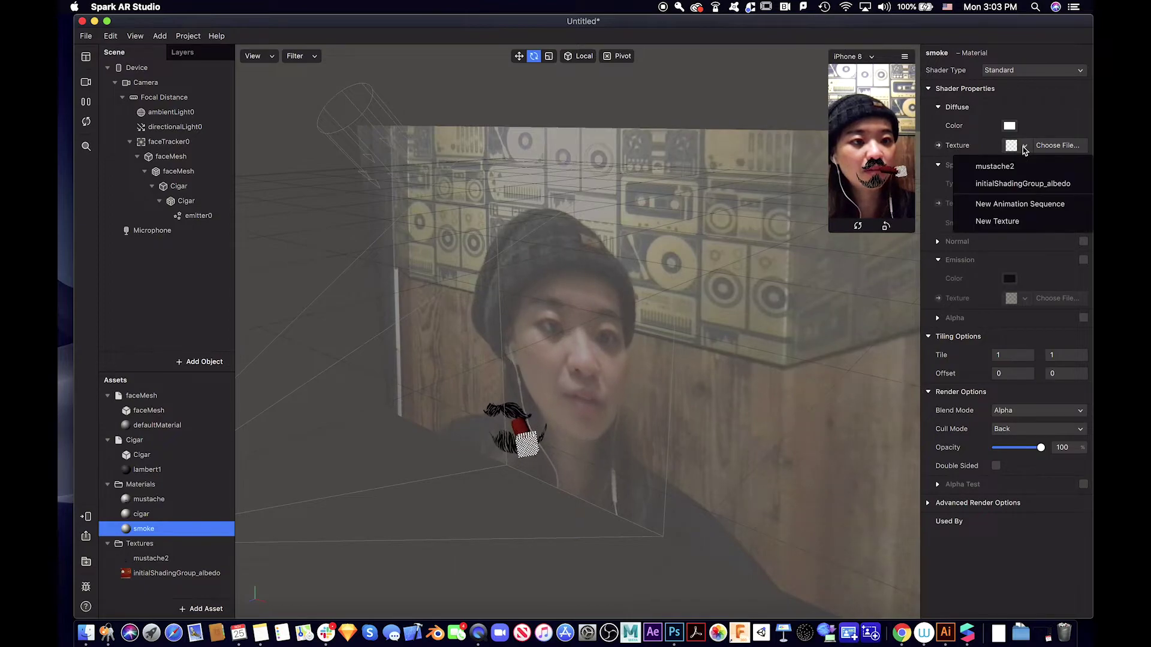
{"action": "left_click", "coordinate": [1020, 224]}
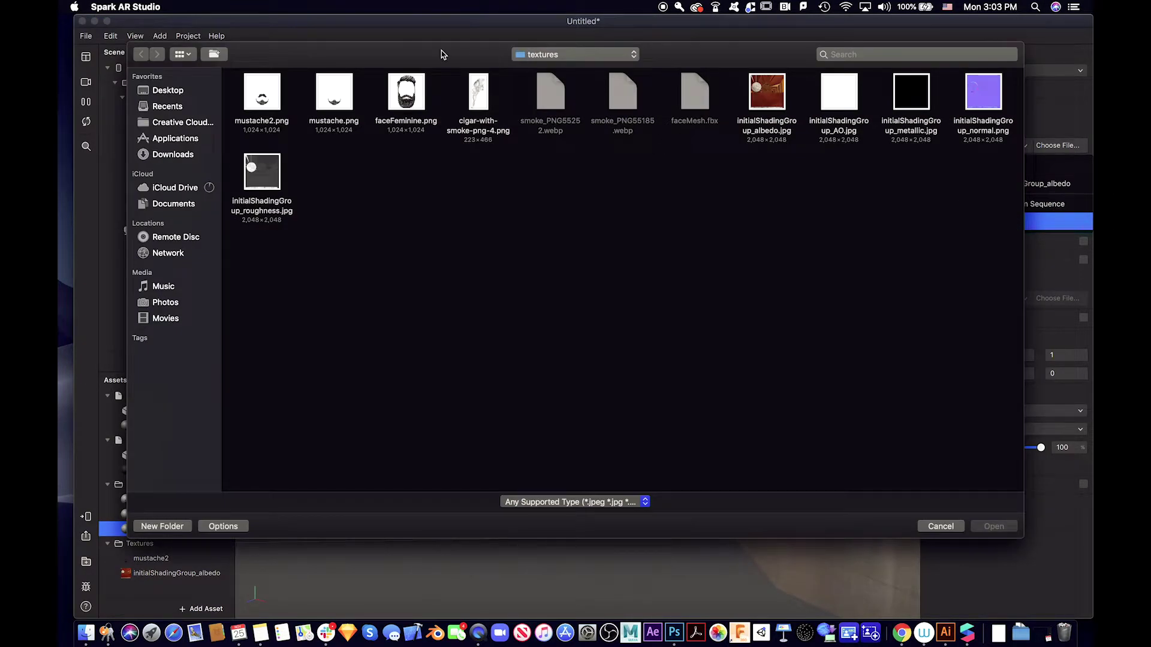
{"action": "left_click", "coordinate": [482, 99]}
{"action": "left_click", "coordinate": [993, 526]}
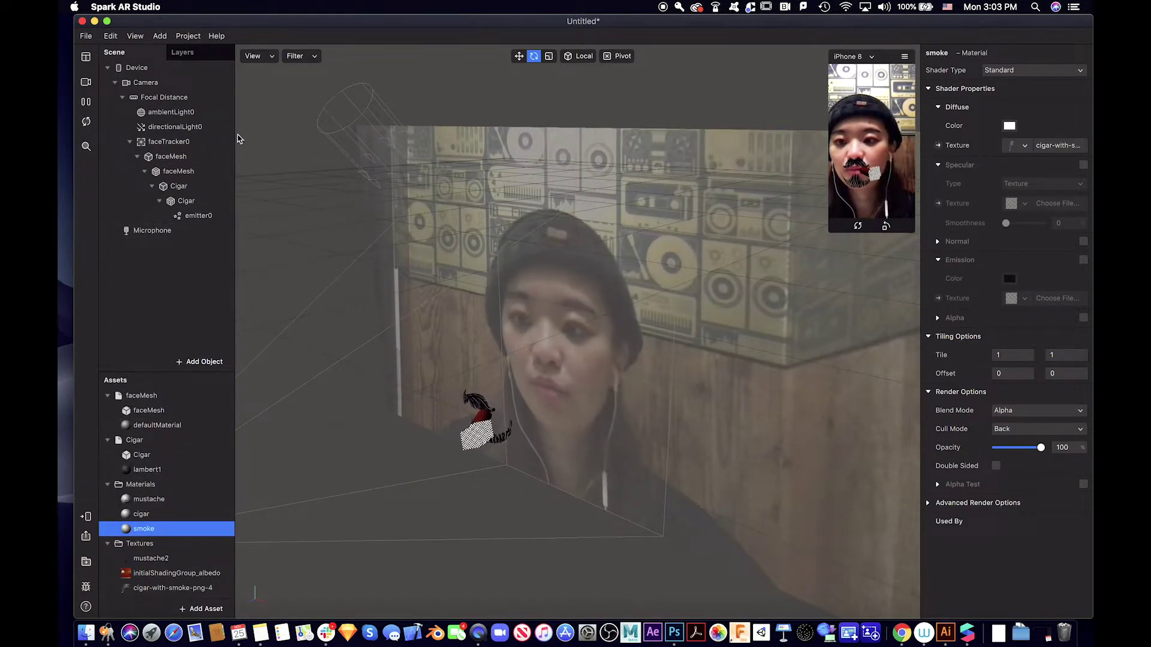
Assign the smoke material to the particle emitter under the Cigar mesh.
{"action": "left_click", "coordinate": [200, 216]}
{"action": "scroll", "coordinate": [1049, 480], "scroll_direction": "down", "scroll_amount": 3}
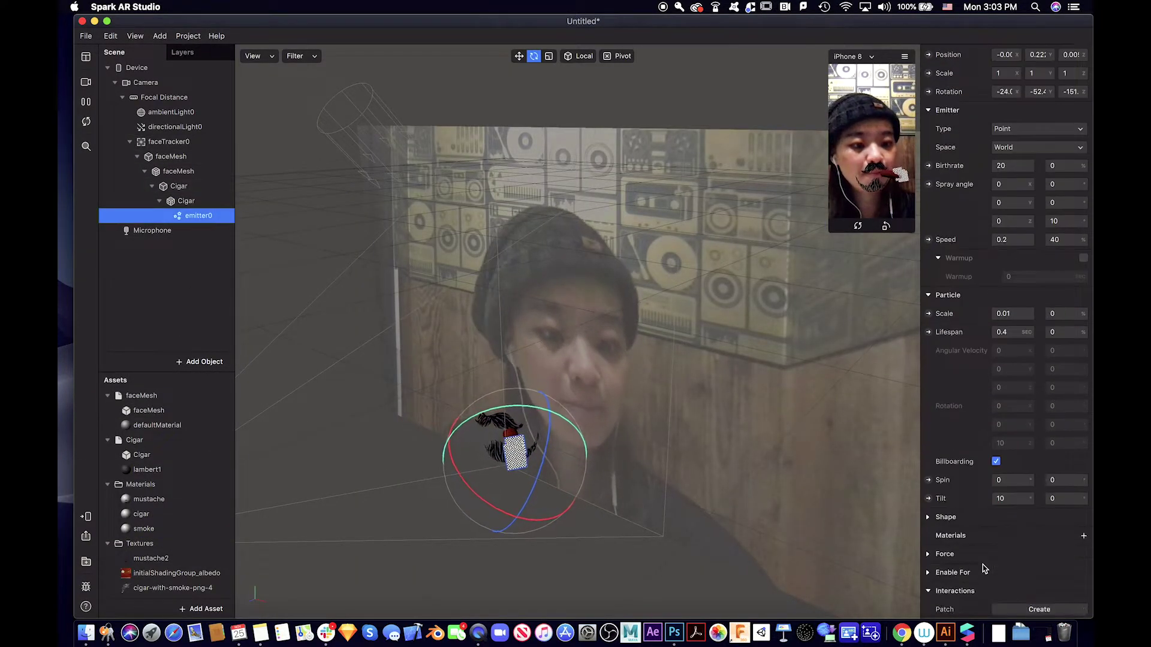
{"action": "left_click", "coordinate": [1086, 537]}
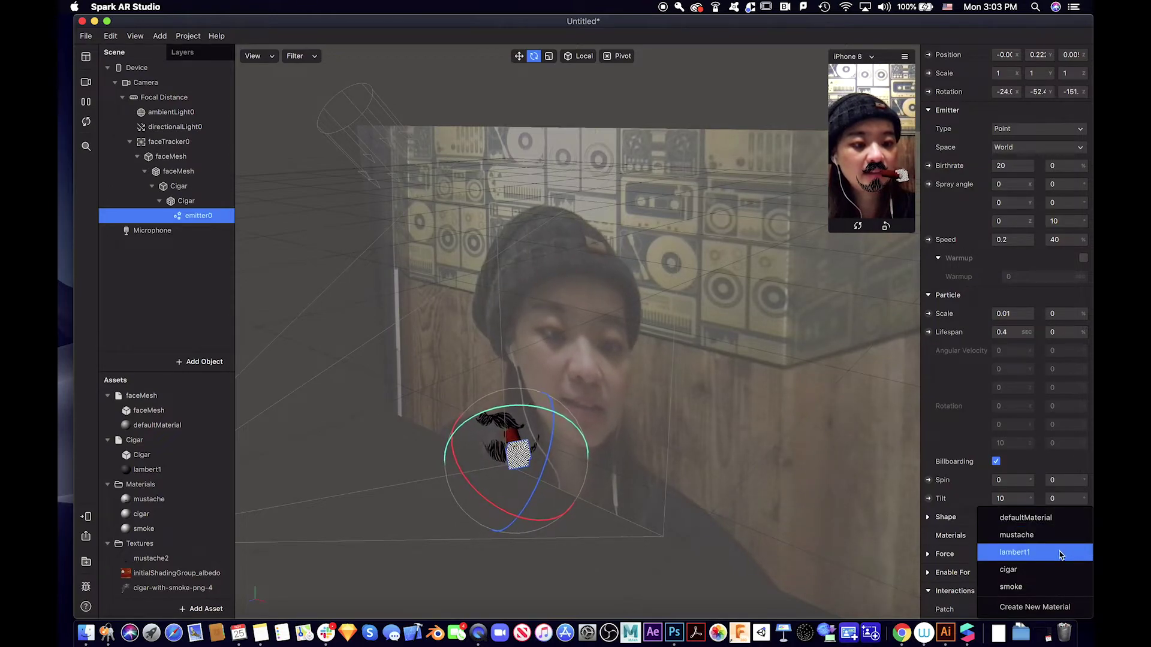
{"action": "left_click", "coordinate": [1058, 588]}
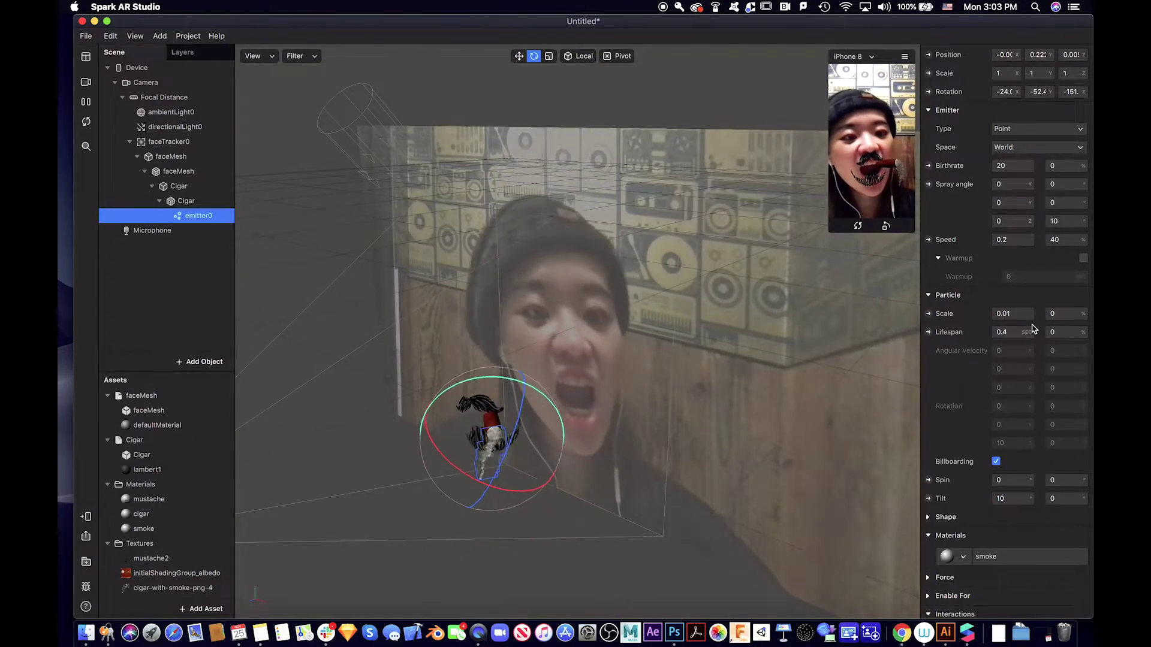
Enlarge the device preview and set the particles' scale to 0.02 and lifespan to 0.9 seconds with 80% variation.
{"action": "left_click_drag", "start_coordinate": [829, 233], "coordinate": [622, 551]}
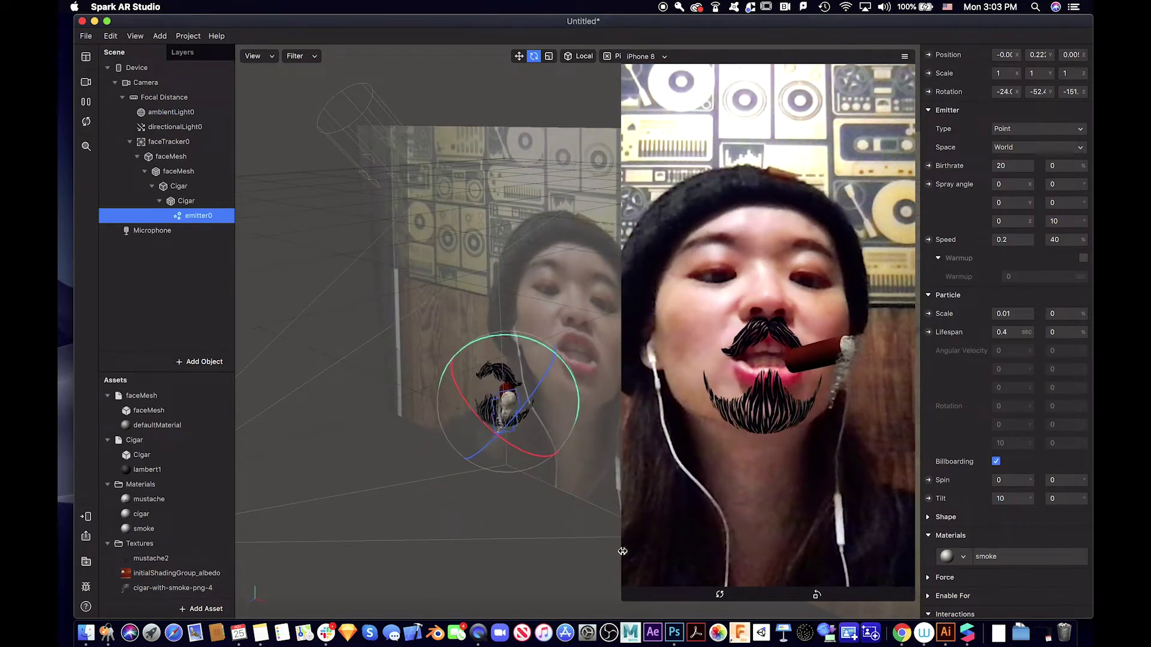
{"action": "left_click", "coordinate": [1021, 313]}
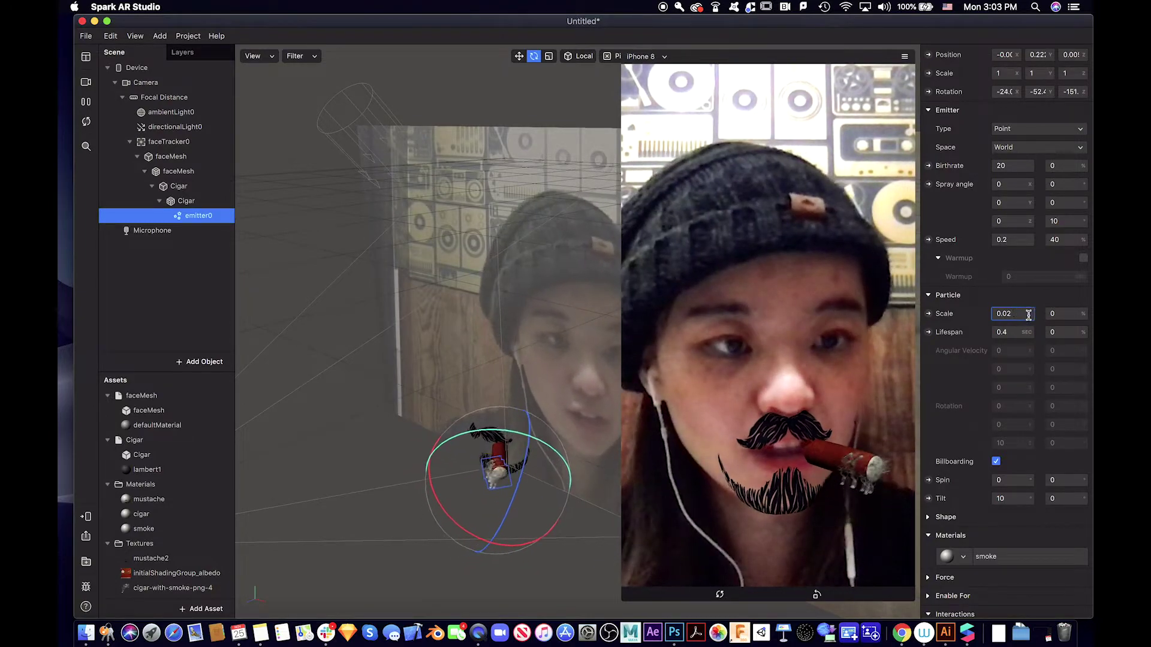
{"action": "left_click", "coordinate": [1041, 321]}
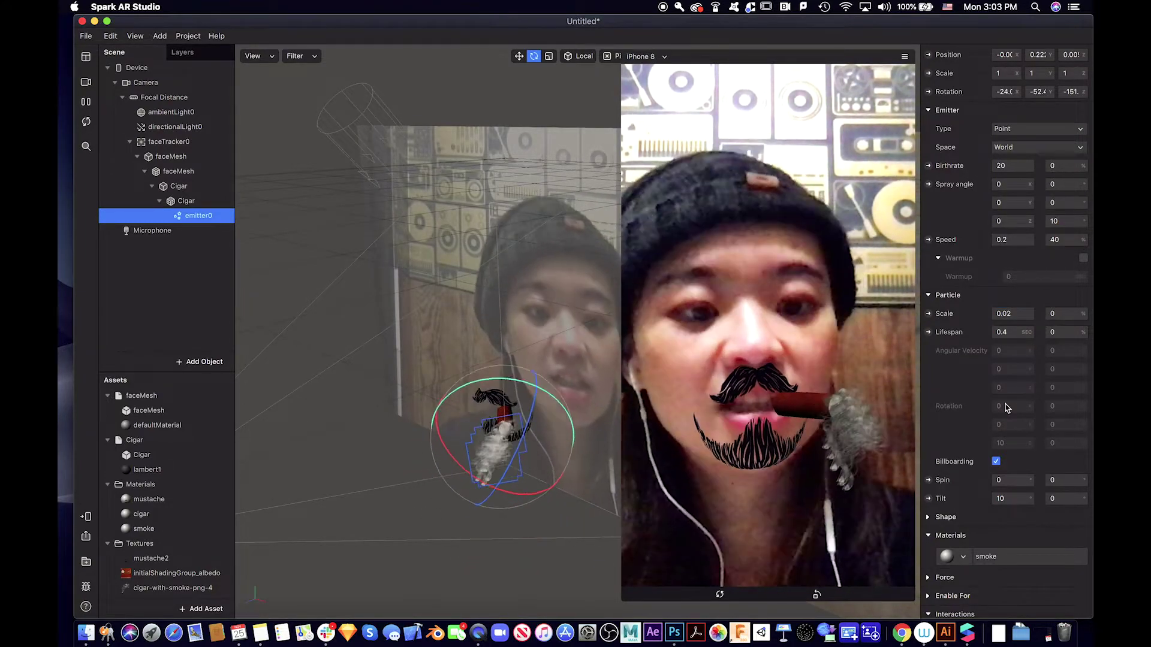
{"action": "left_click", "coordinate": [1070, 334]}
{"action": "type", "text": "80"}
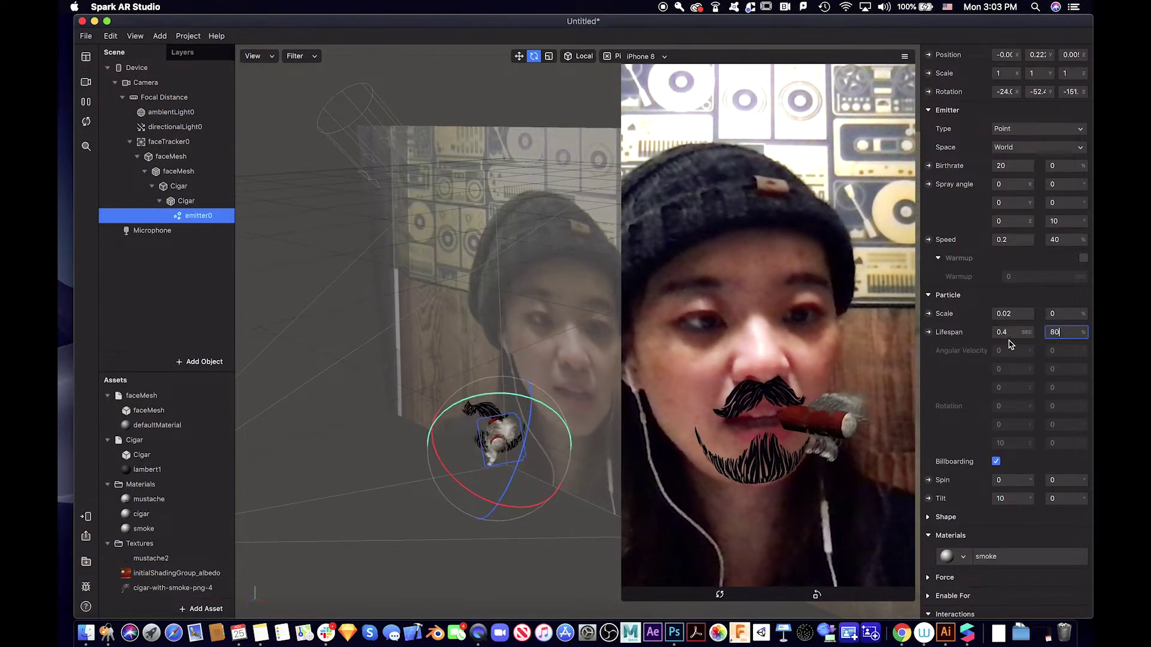
{"action": "left_click", "coordinate": [1011, 332]}
{"action": "type", "text": "0.9"}
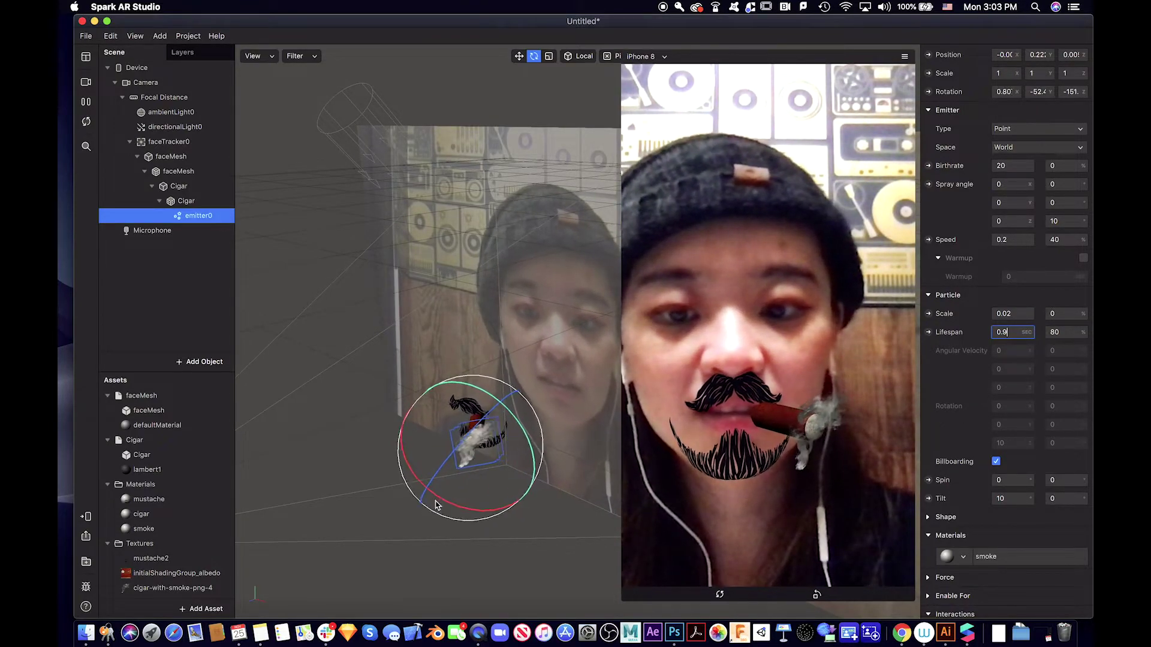
Try a freehand rotation of the emitter and reset its rotation to 0 on X, Y and Z.
{"action": "left_click_drag", "start_coordinate": [421, 506], "coordinate": [479, 431]}
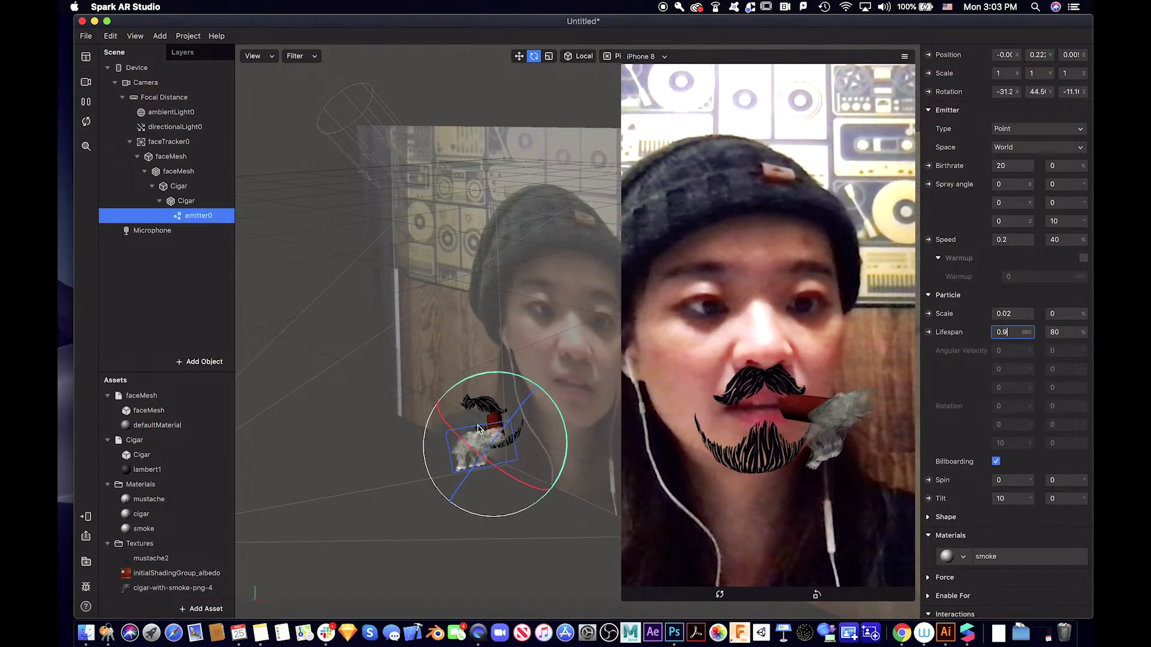
{"action": "scroll", "coordinate": [1004, 160], "scroll_direction": "up", "scroll_amount": 3}
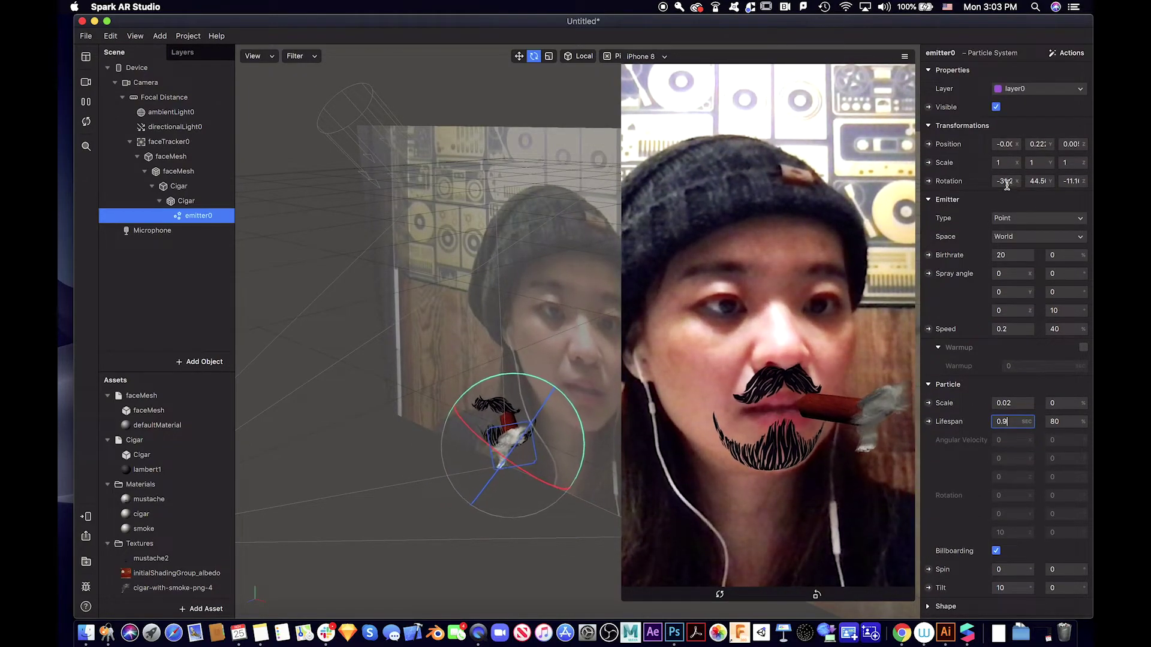
{"action": "left_click_drag", "start_coordinate": [998, 181], "coordinate": [1062, 181]}
{"action": "type", "text": "0"}
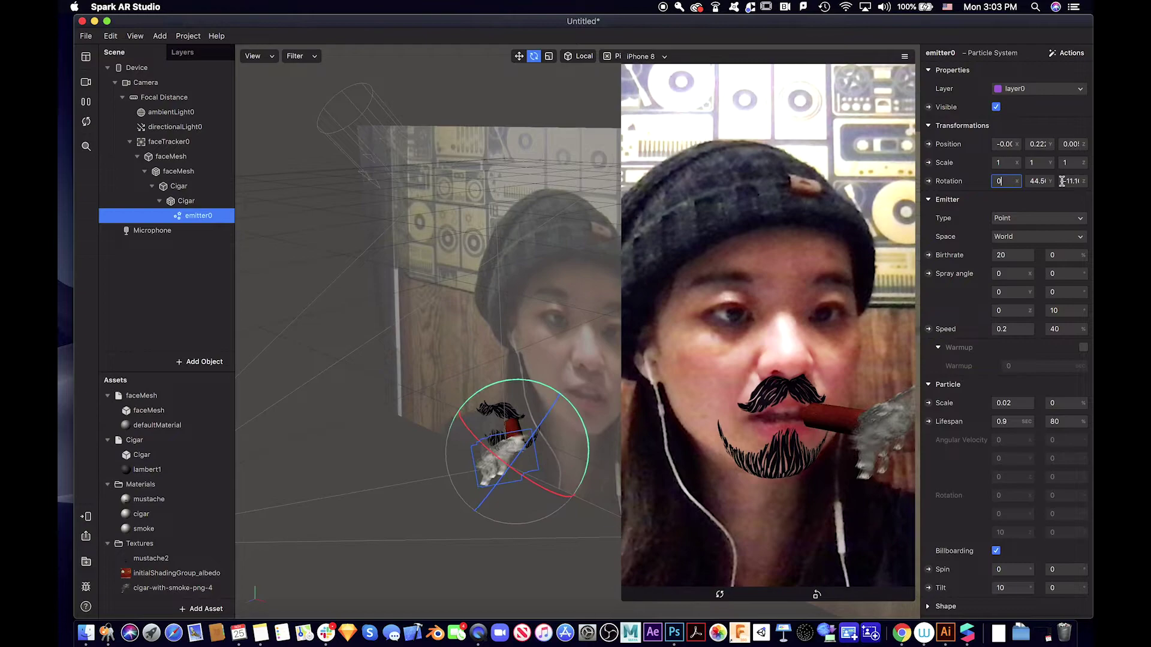
{"action": "left_click", "coordinate": [1030, 180]}
{"action": "type", "text": "0"}
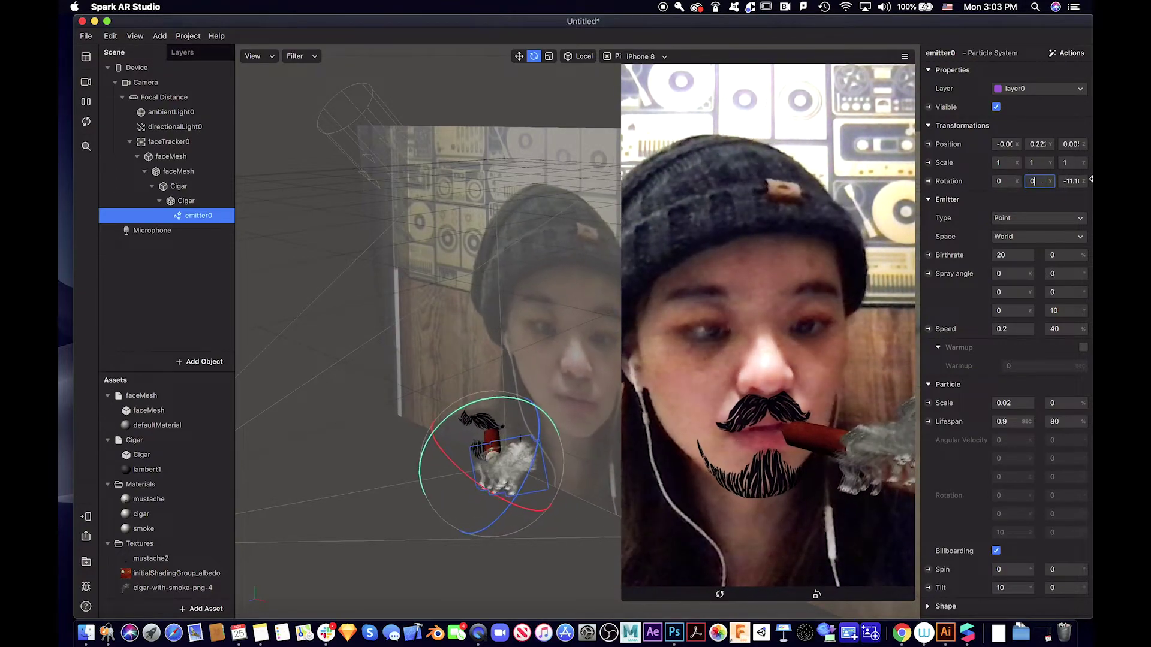
{"action": "left_click", "coordinate": [1072, 181]}
{"action": "type", "text": "0"}
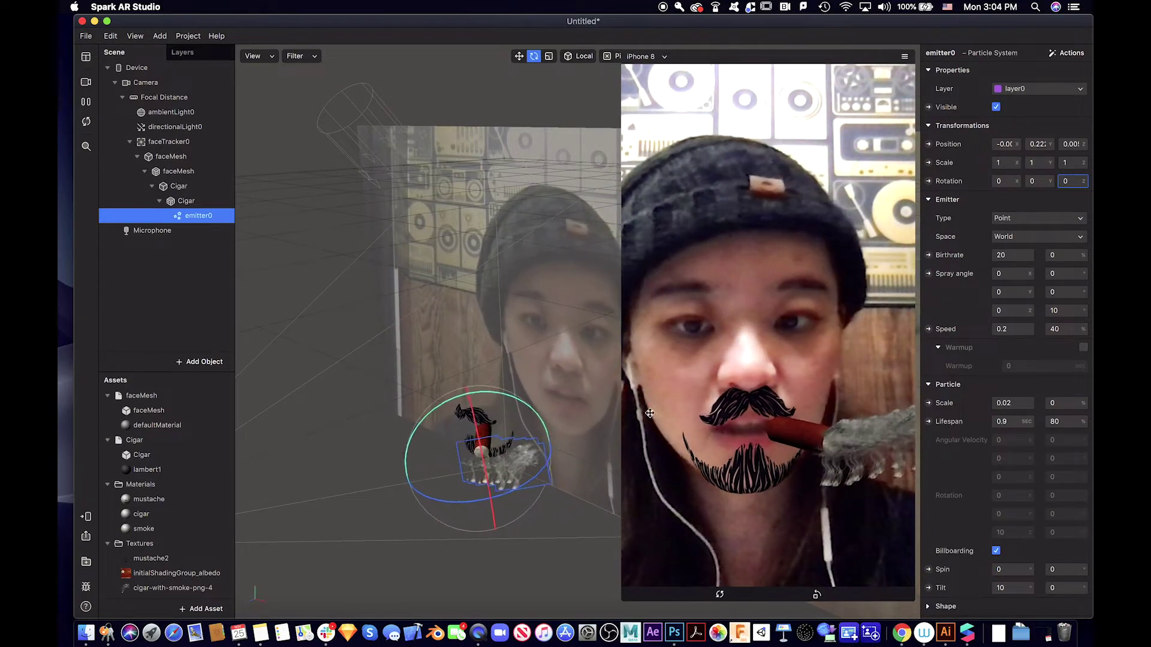
Move the emitter just beyond the cigar's burning tip, at about X -0.04 and Y 0.37.
{"action": "type", "text": "w"}
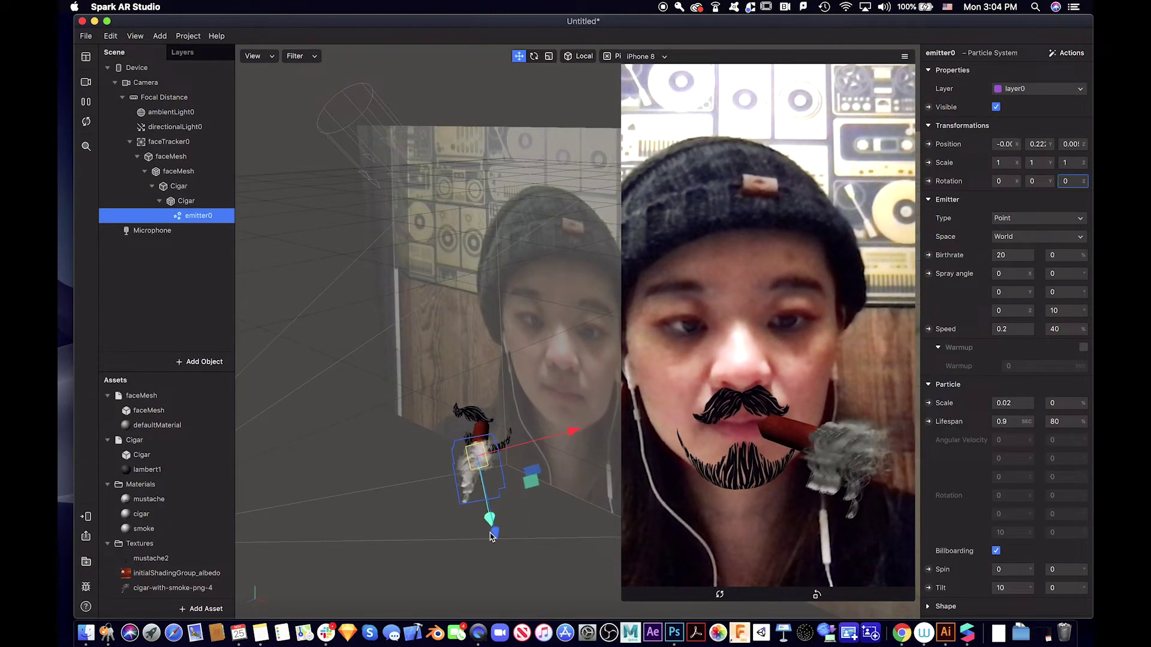
{"action": "left_click", "coordinate": [495, 516]}
{"action": "left_click", "coordinate": [483, 467]}
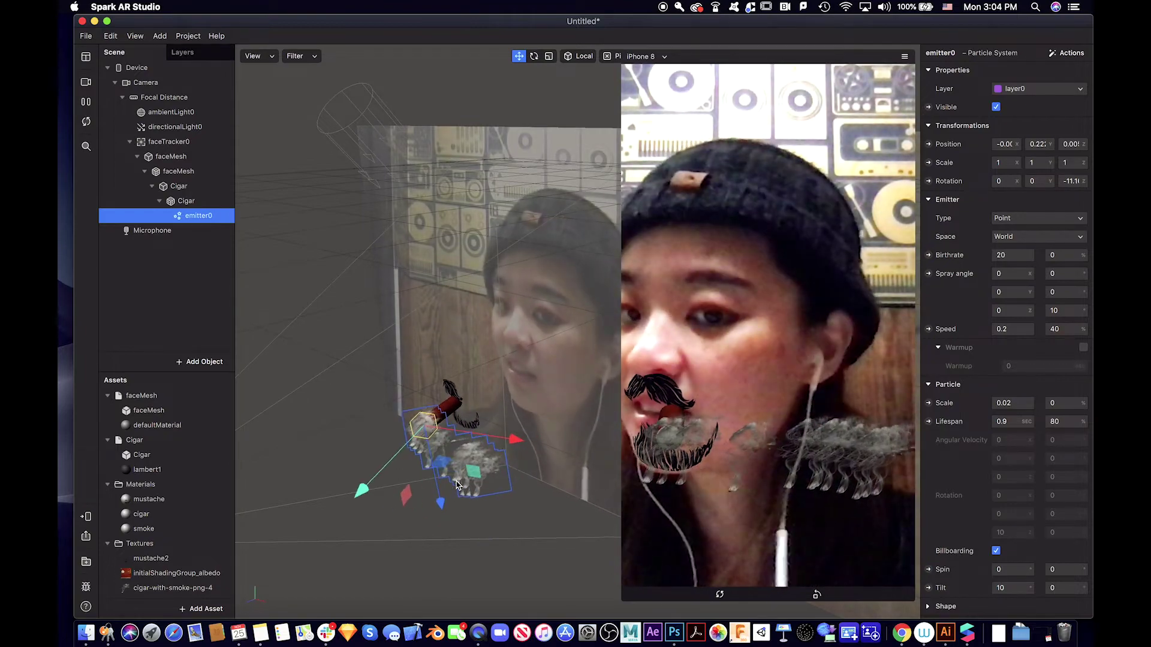
{"action": "left_click_drag", "start_coordinate": [375, 491], "coordinate": [371, 526]}
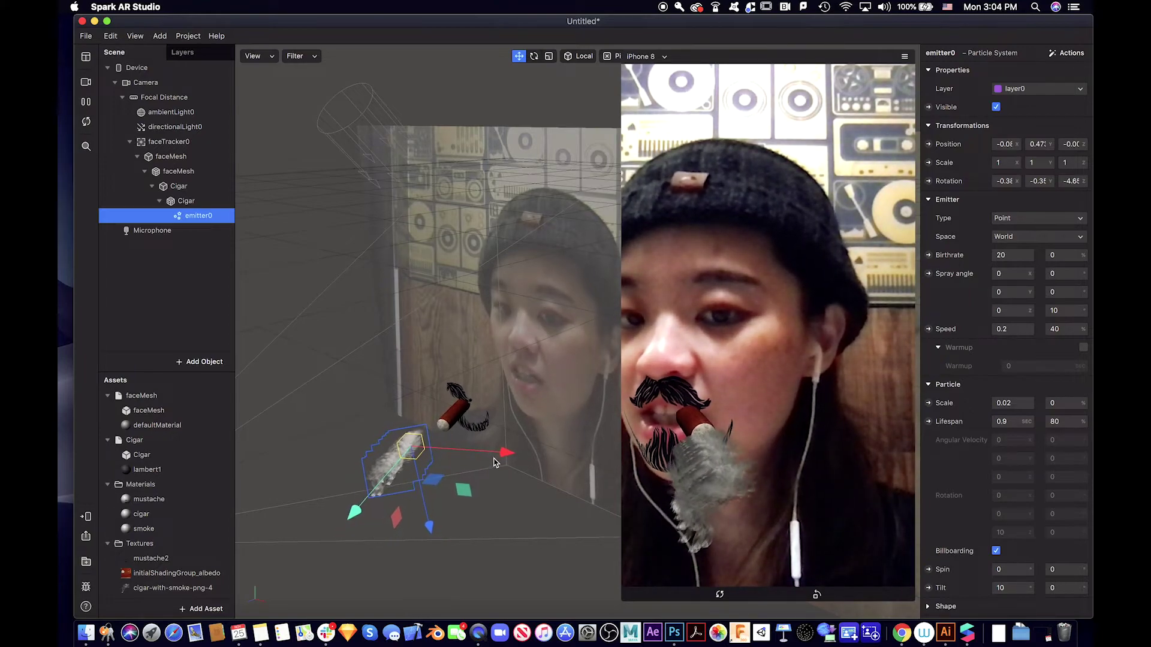
{"action": "left_click_drag", "start_coordinate": [431, 482], "coordinate": [443, 481]}
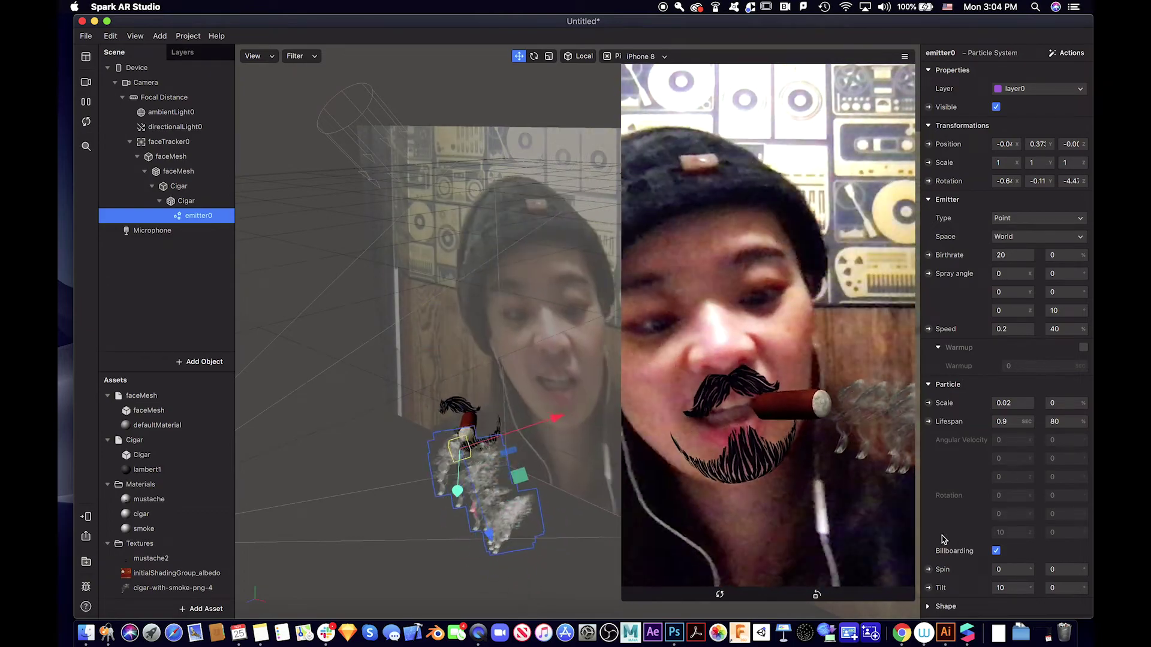
Set the smoke particles' spin to 1 and tilt to 60, with an emitter birthrate of 50.
{"action": "left_click", "coordinate": [1000, 571]}
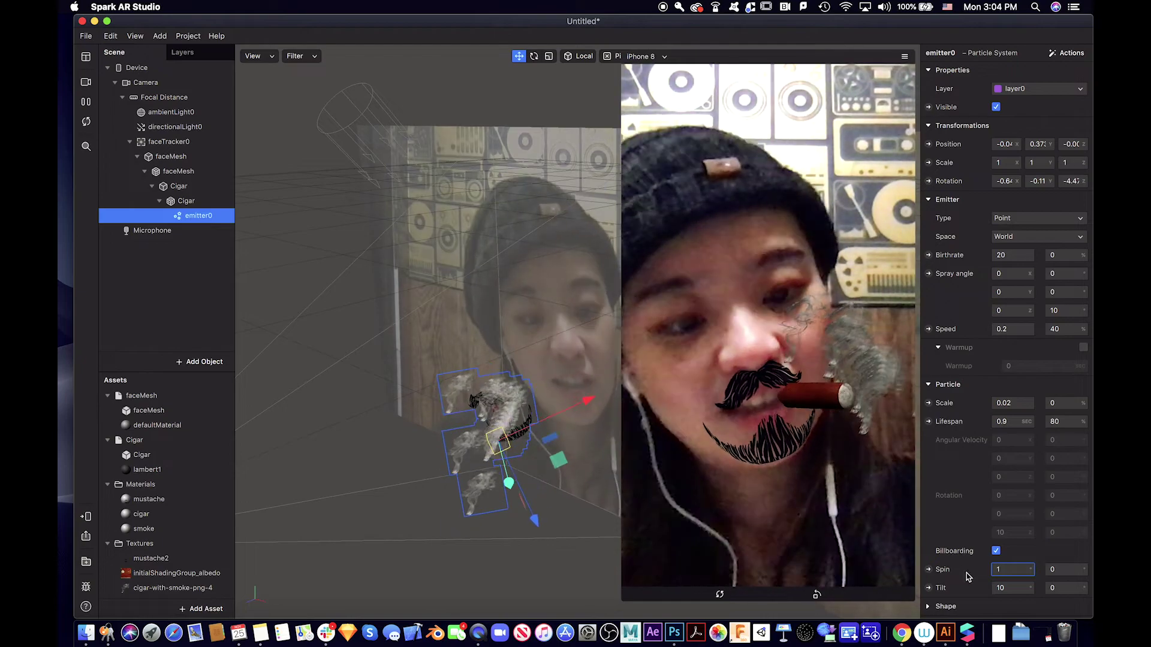
{"action": "type", "text": "1"}
{"action": "key", "text": "Return"}
{"action": "left_click", "coordinate": [1005, 589]}
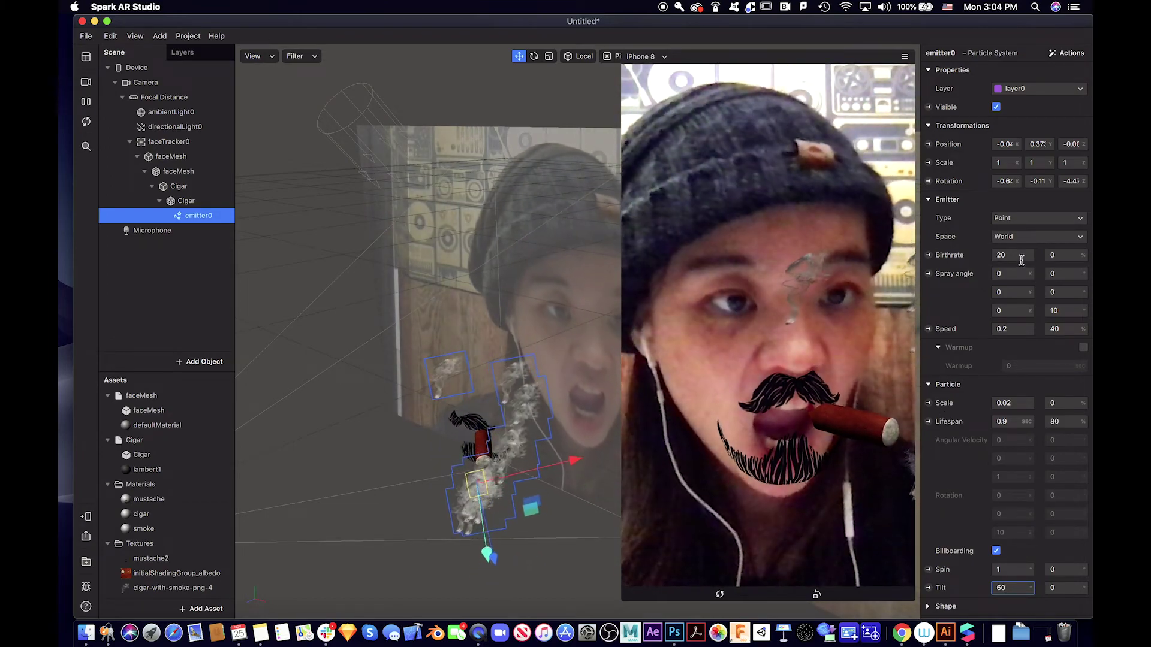
{"action": "left_click", "coordinate": [1020, 258]}
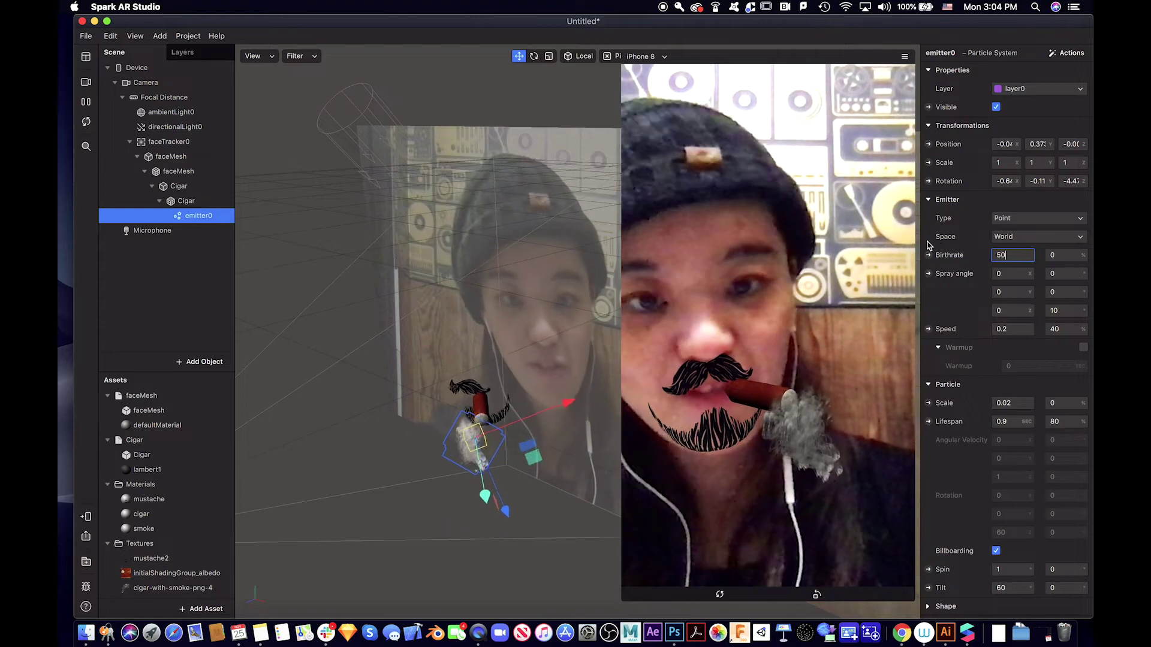